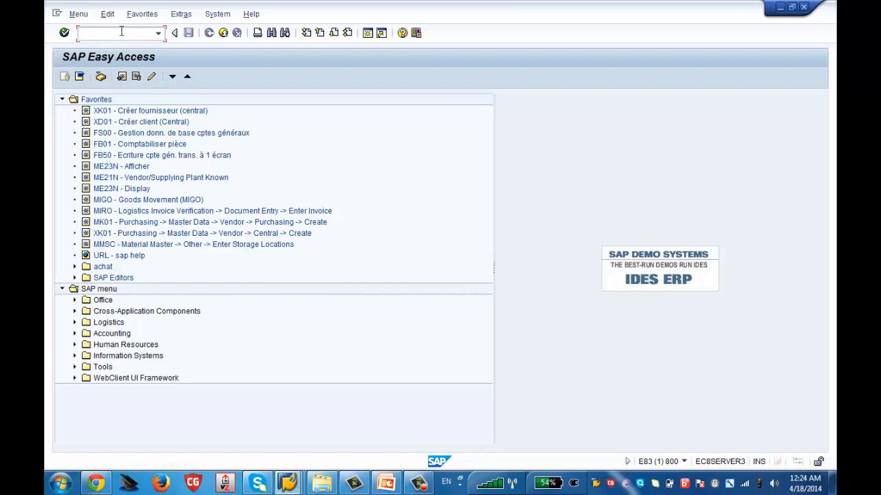
- Run transaction SPRO and display the SAP Reference IMG
{"action": "type", "text": "spro"}
{"action": "key", "text": "Return"}
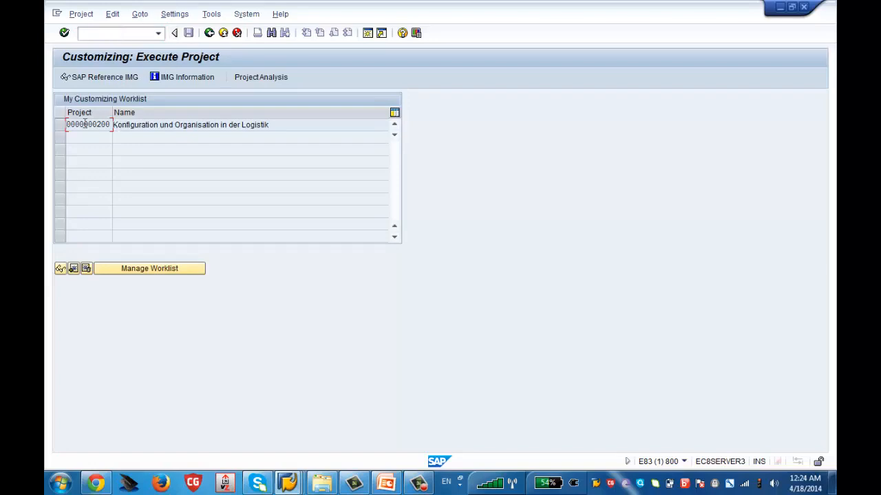
{"action": "left_click", "coordinate": [110, 77]}
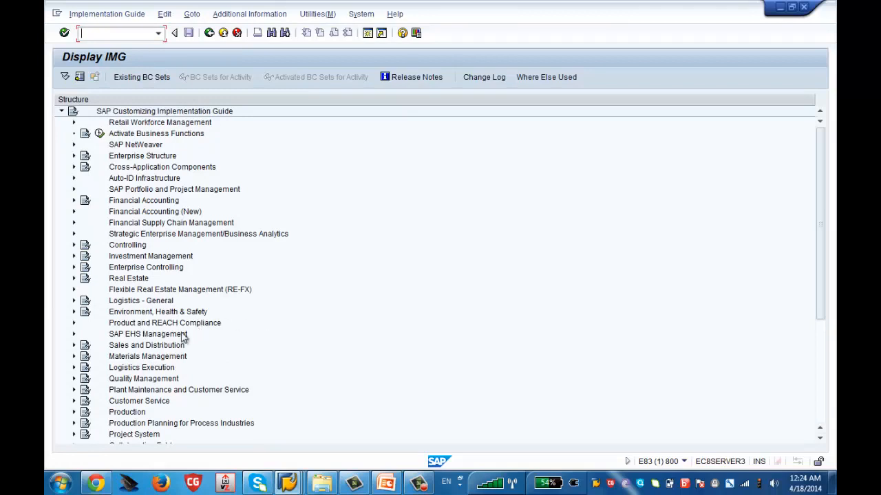
{"action": "left_click", "coordinate": [155, 338]}
{"action": "left_click", "coordinate": [143, 349]}
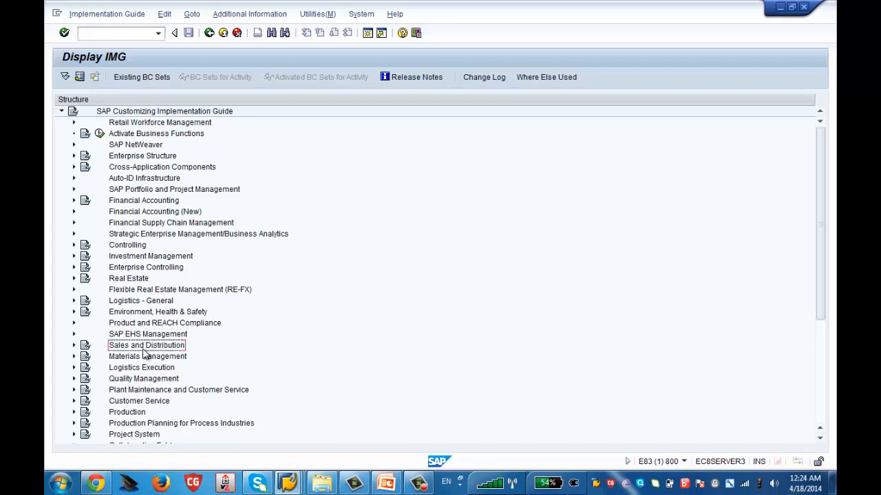
{"action": "left_click", "coordinate": [155, 359]}
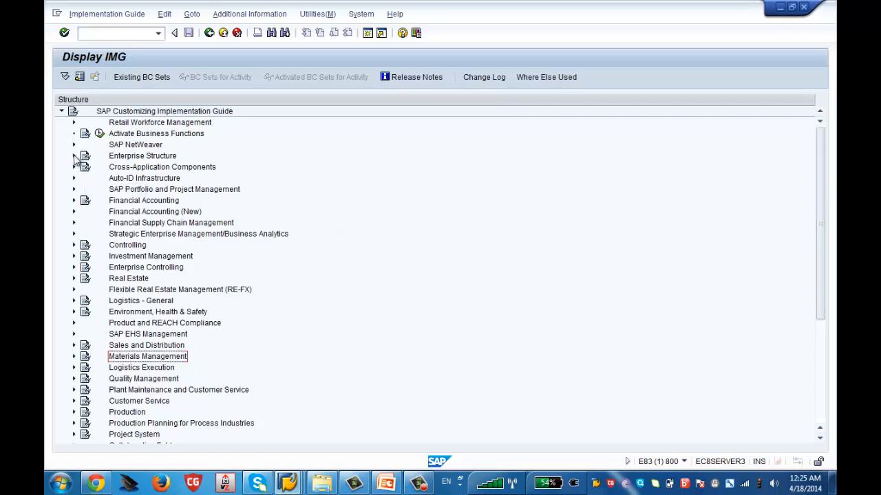
- Open the Define company activity under Enterprise Structure, Definition, Financial Accounting in the implementation guide
{"action": "left_click", "coordinate": [128, 157]}
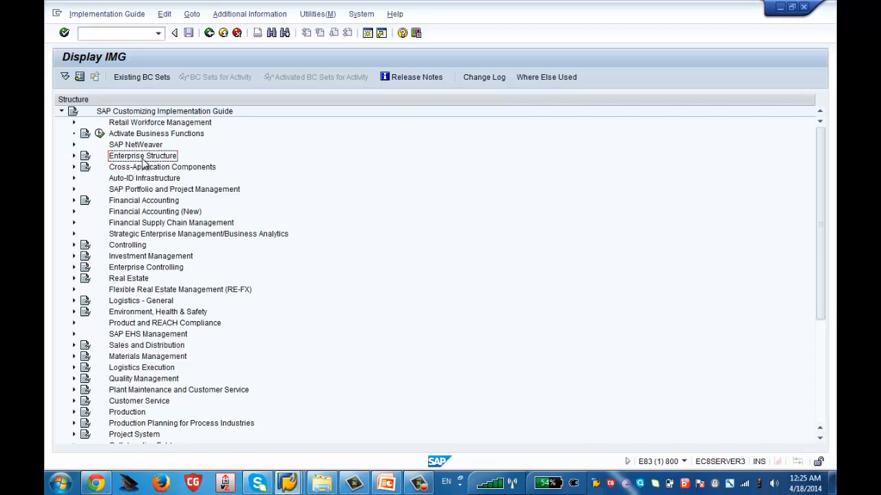
{"action": "left_click", "coordinate": [74, 157]}
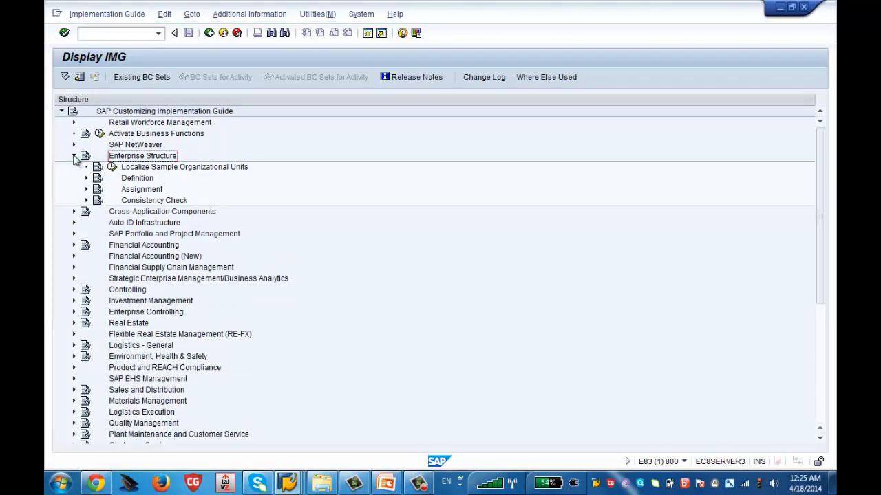
{"action": "key", "text": "XF86AudioMute"}
{"action": "left_click", "coordinate": [87, 179]}
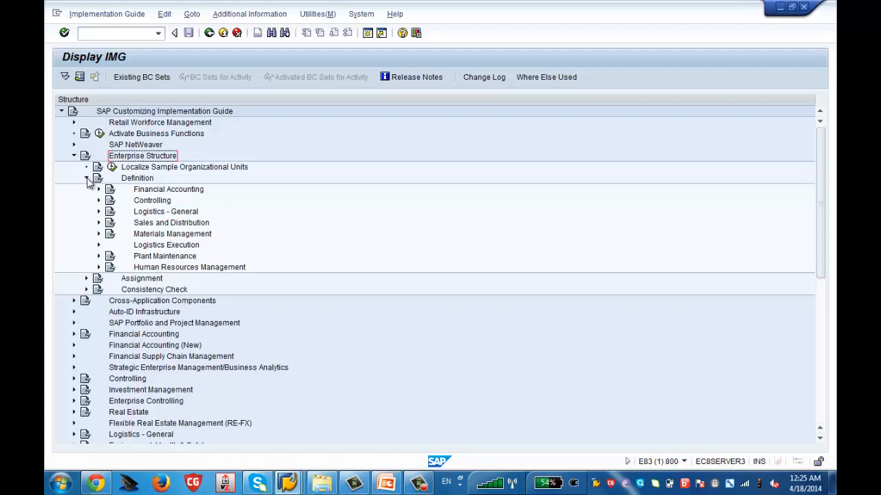
{"action": "left_click", "coordinate": [152, 192]}
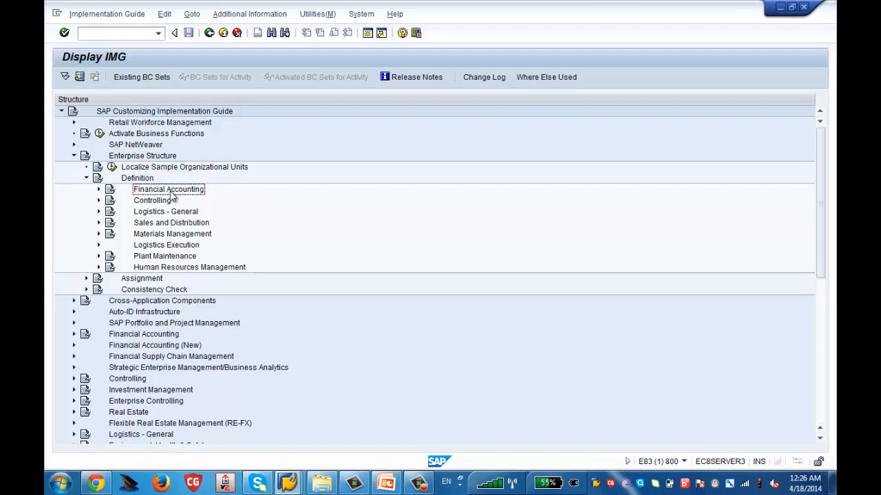
{"action": "left_click", "coordinate": [99, 190]}
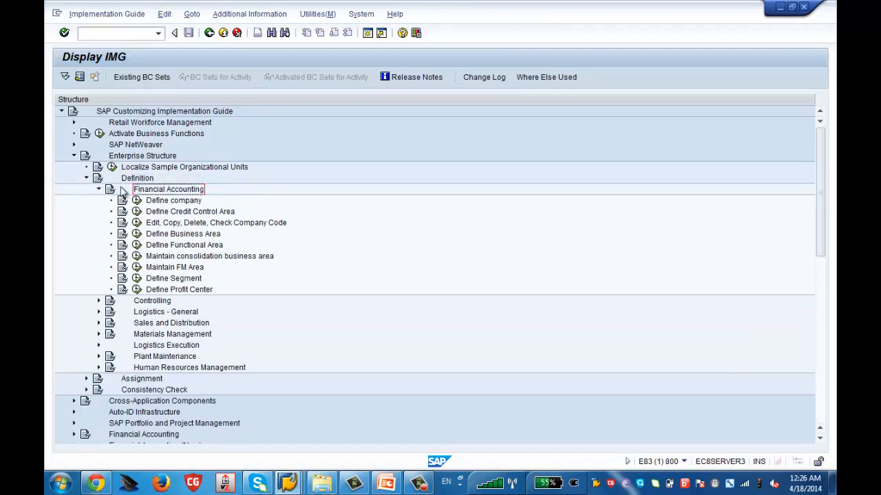
{"action": "left_click", "coordinate": [172, 202]}
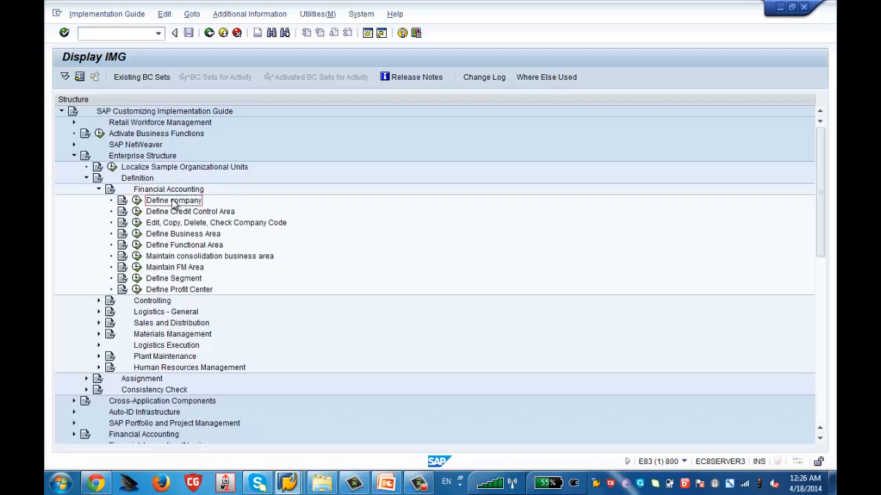
{"action": "left_click", "coordinate": [137, 201]}
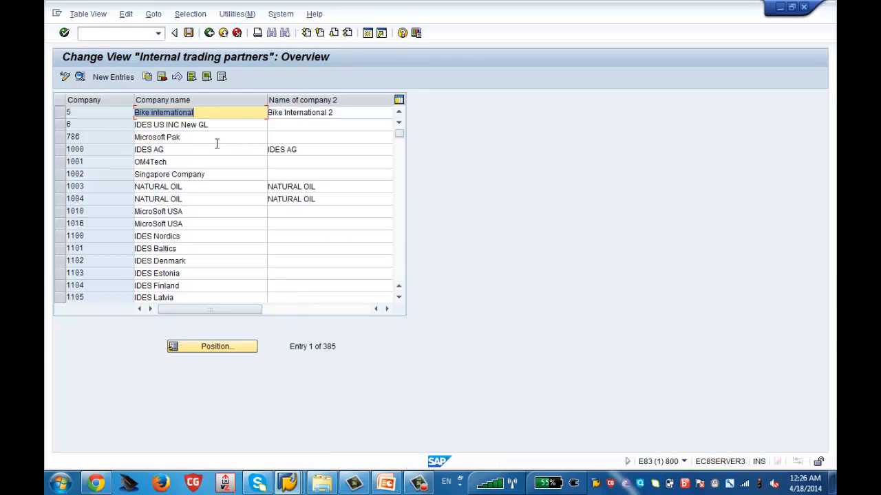
- Create a new company entry with the ID XYZ and country US, and try to save it
{"action": "left_click", "coordinate": [115, 78]}
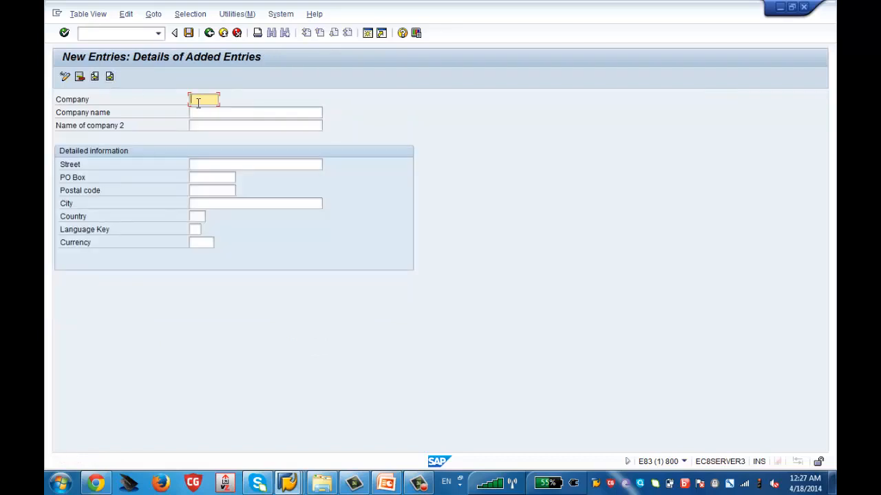
{"action": "type", "text": "XYZ"}
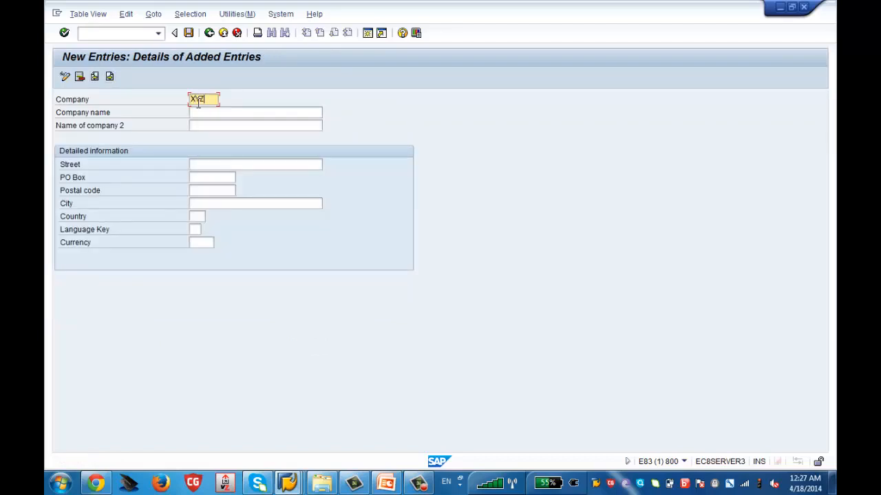
{"action": "left_click", "coordinate": [190, 33]}
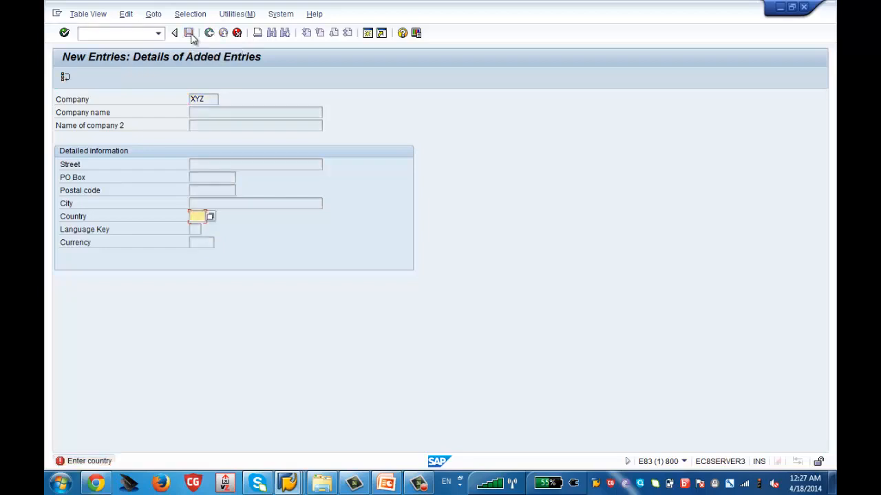
{"action": "type", "text": "us"}
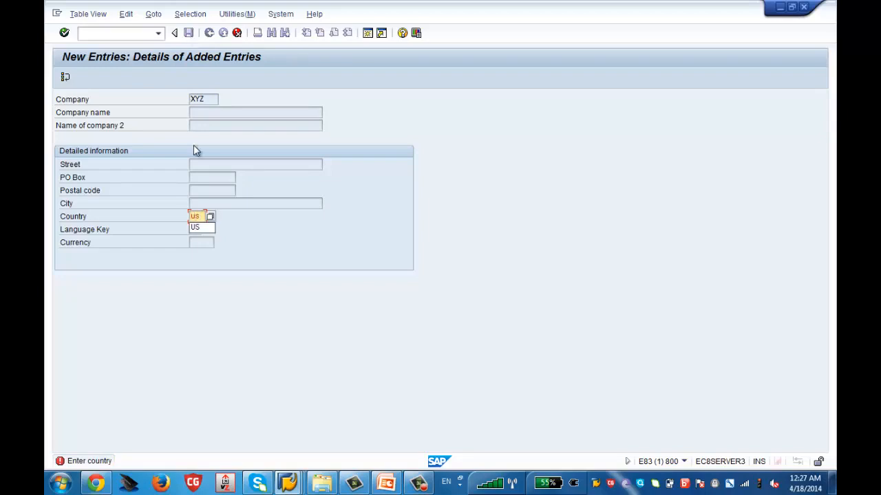
{"action": "key", "text": "Return"}
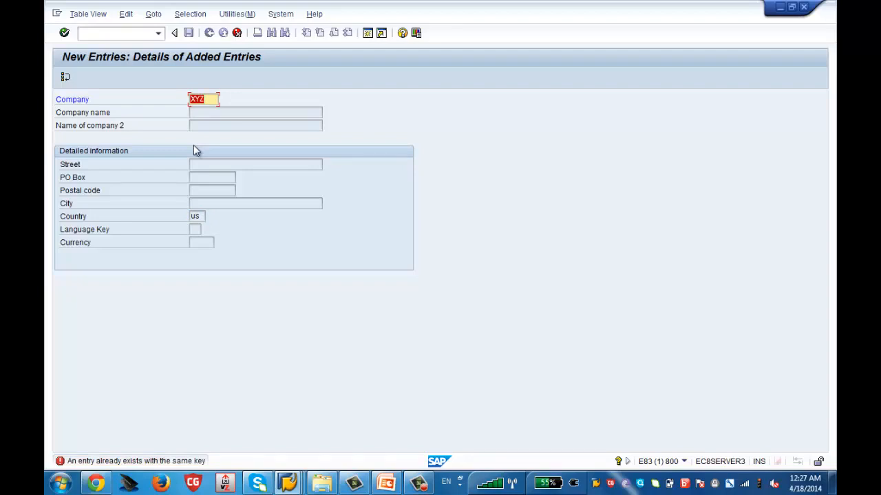
- Change the company ID to IBM1 and save the entry to the SAP HCM Training customizing request
{"action": "type", "text": "IBM1"}
{"action": "key", "text": "Return"}
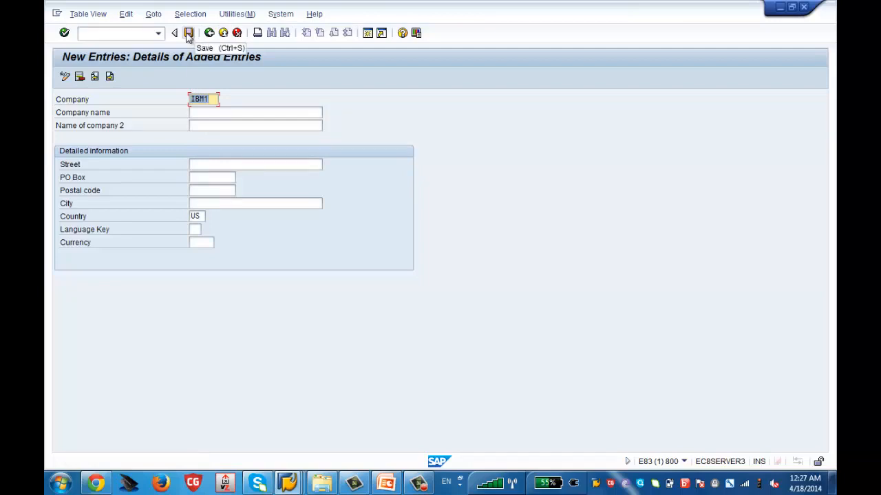
{"action": "left_click", "coordinate": [189, 34]}
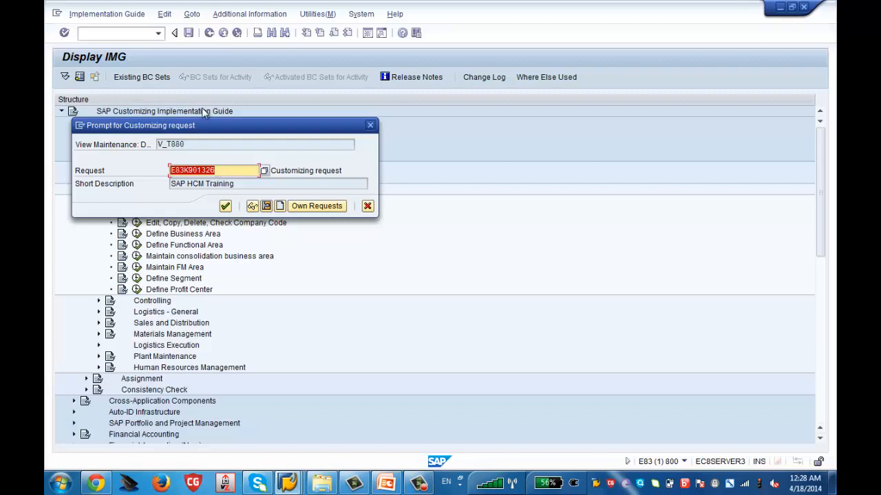
{"action": "left_click_drag", "start_coordinate": [208, 126], "coordinate": [424, 96]}
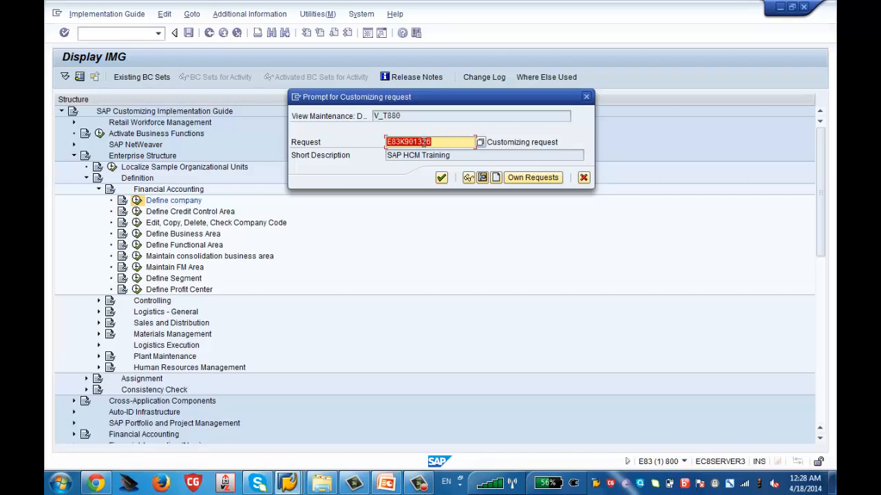
{"action": "left_click", "coordinate": [441, 178]}
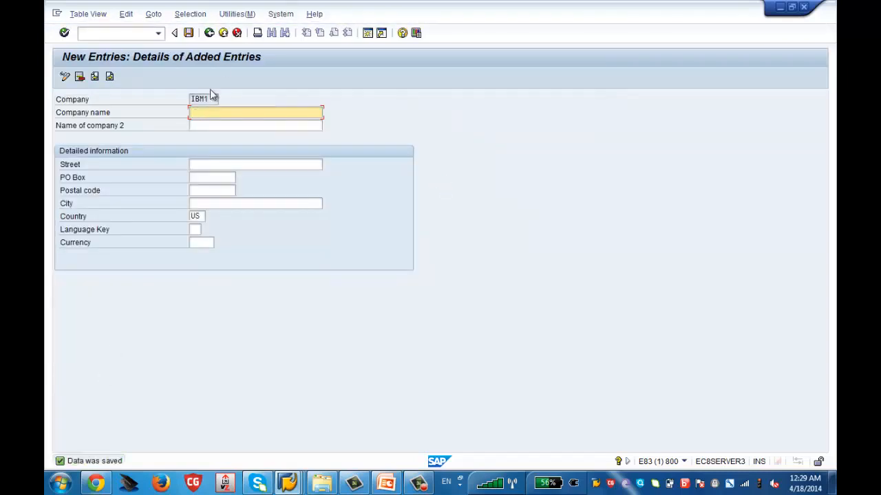
- Return to the implementation guide and reopen the Define company activity's company list
{"action": "left_click", "coordinate": [211, 34]}
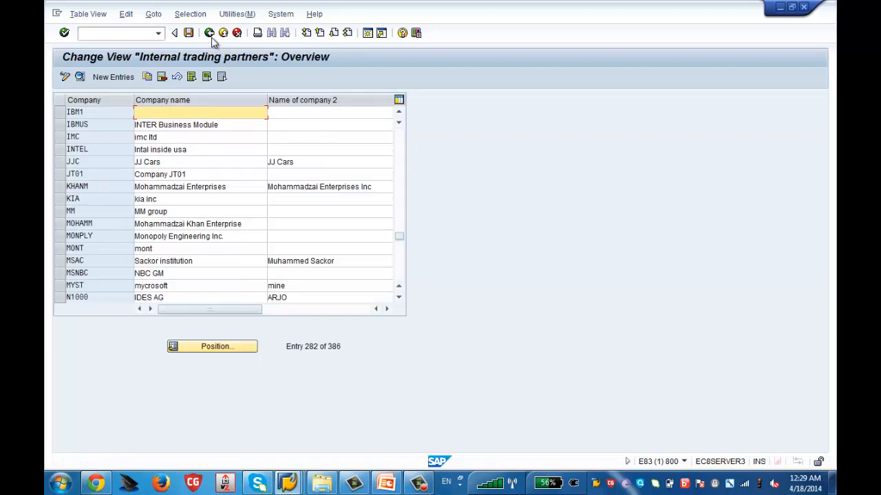
{"action": "left_click", "coordinate": [210, 35]}
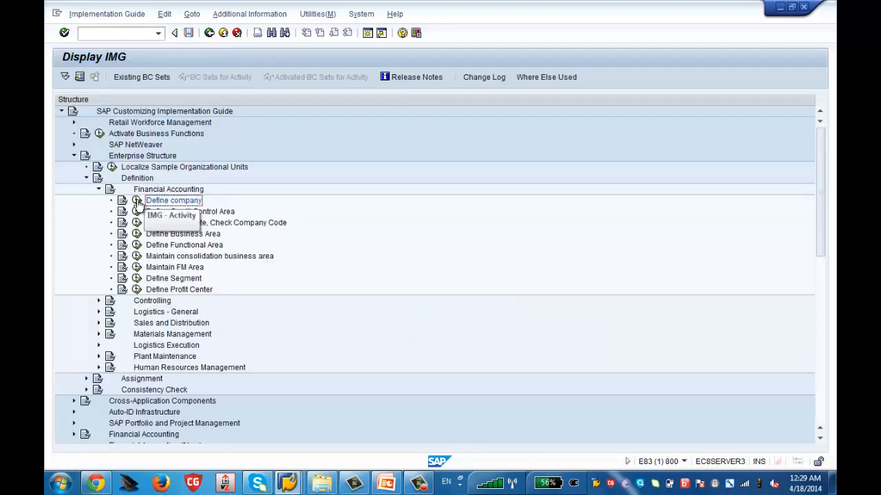
{"action": "left_click", "coordinate": [137, 201]}
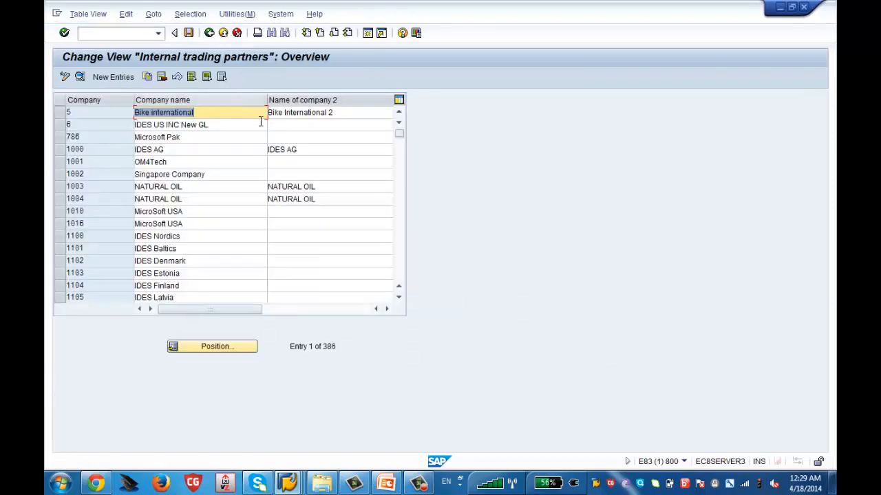
{"action": "left_click", "coordinate": [110, 77]}
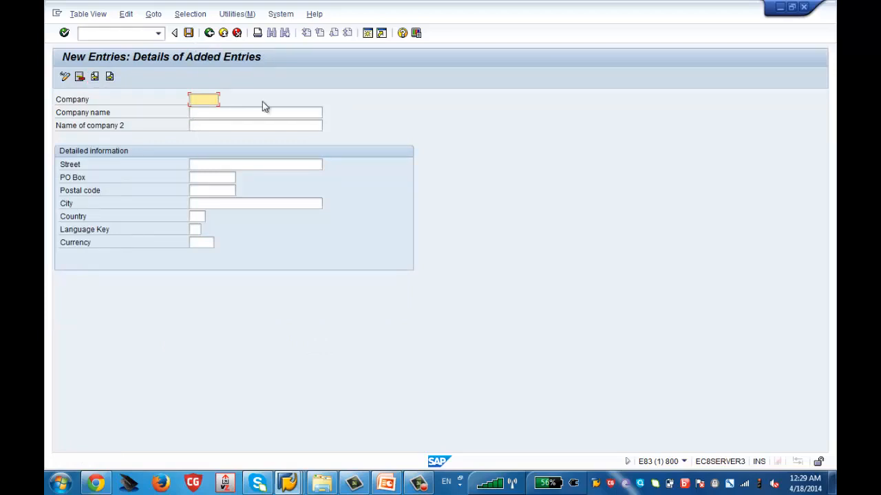
{"action": "left_click", "coordinate": [210, 33]}
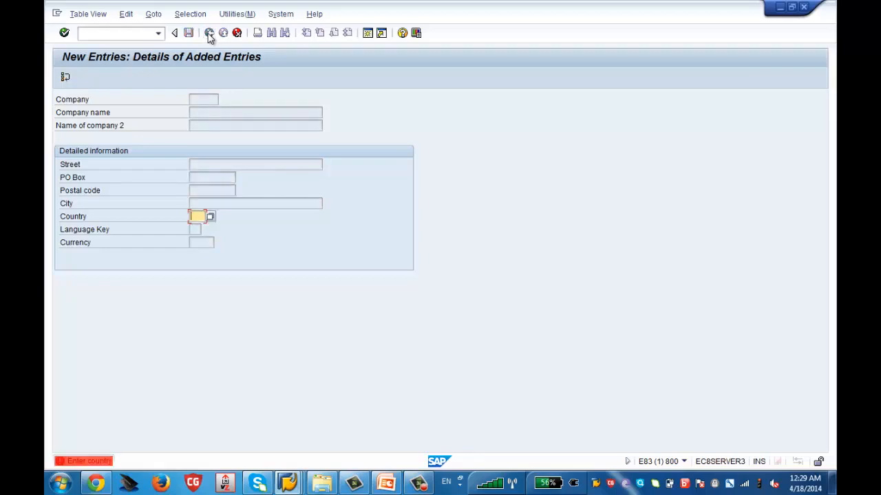
{"action": "left_click", "coordinate": [236, 33]}
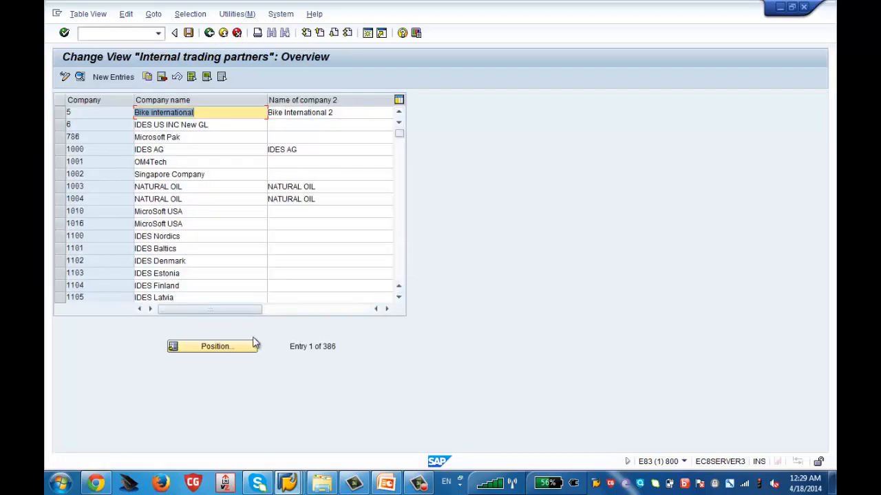
- View the details of company ZSFS (Zenith Software Solutions) from the company list, and return to the implementation guide
{"action": "left_click_drag", "start_coordinate": [399, 134], "coordinate": [392, 282]}
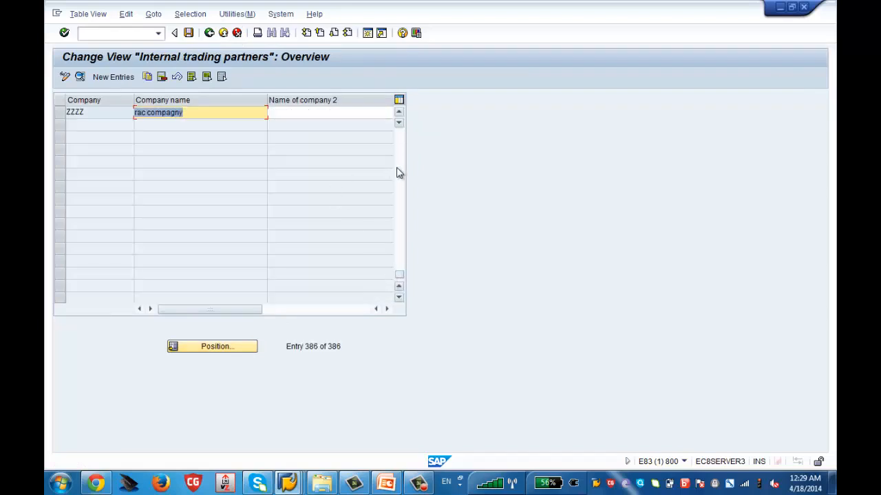
{"action": "left_click", "coordinate": [400, 172]}
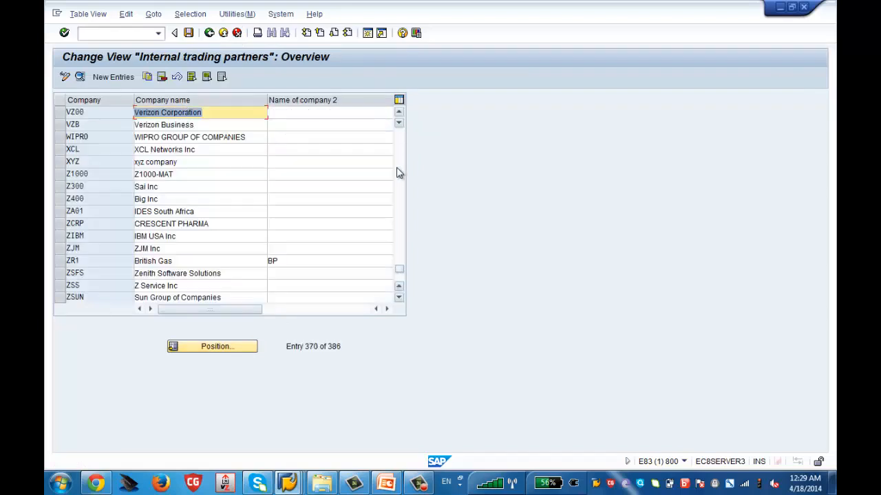
{"action": "left_click", "coordinate": [61, 274]}
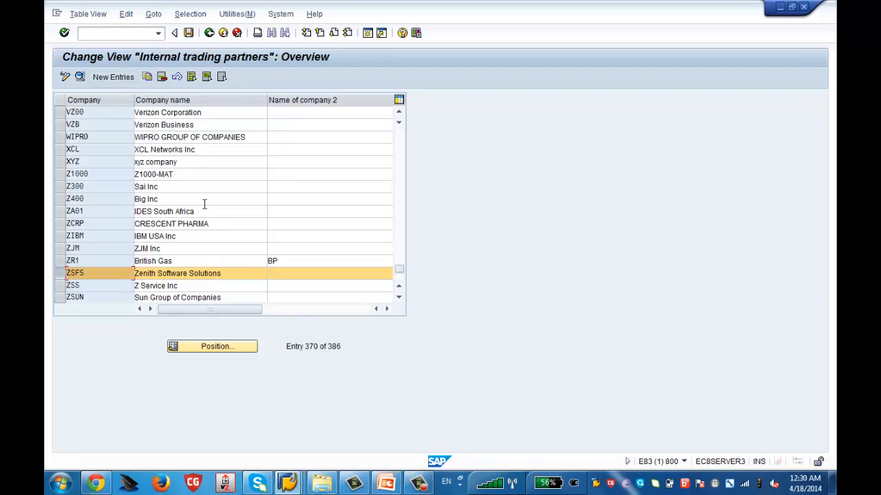
{"action": "left_click", "coordinate": [81, 79]}
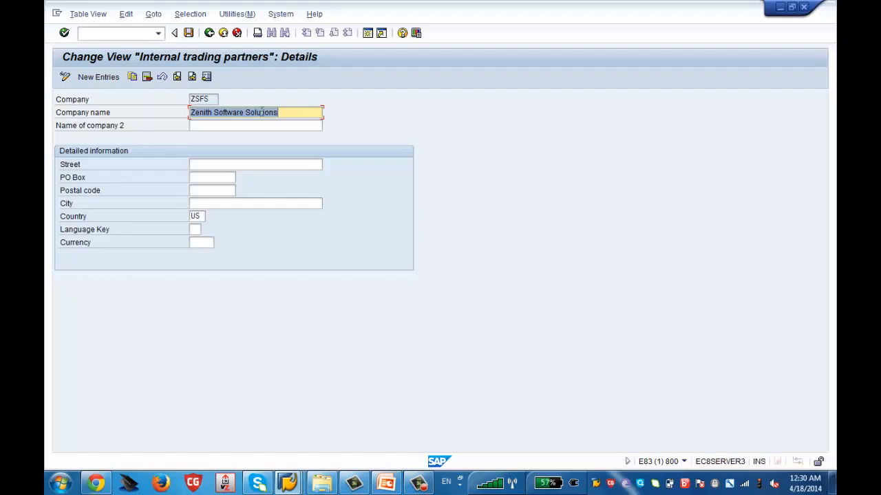
{"action": "left_click", "coordinate": [211, 40]}
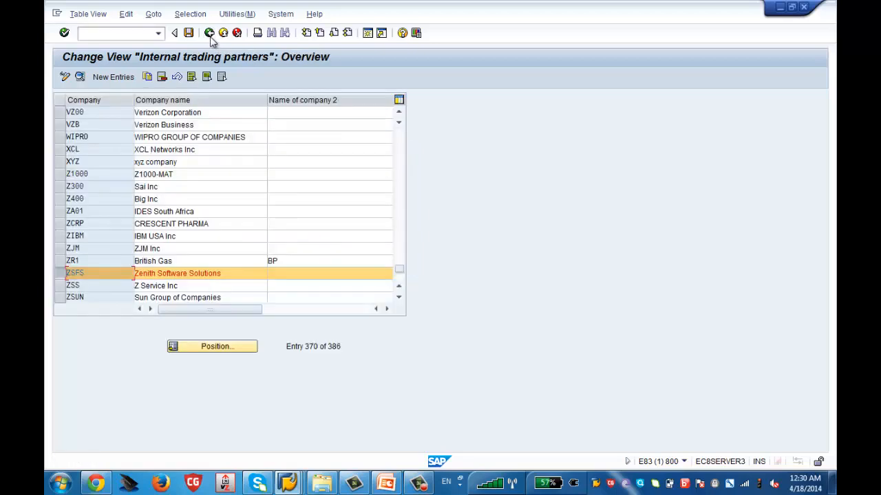
{"action": "left_click", "coordinate": [210, 40]}
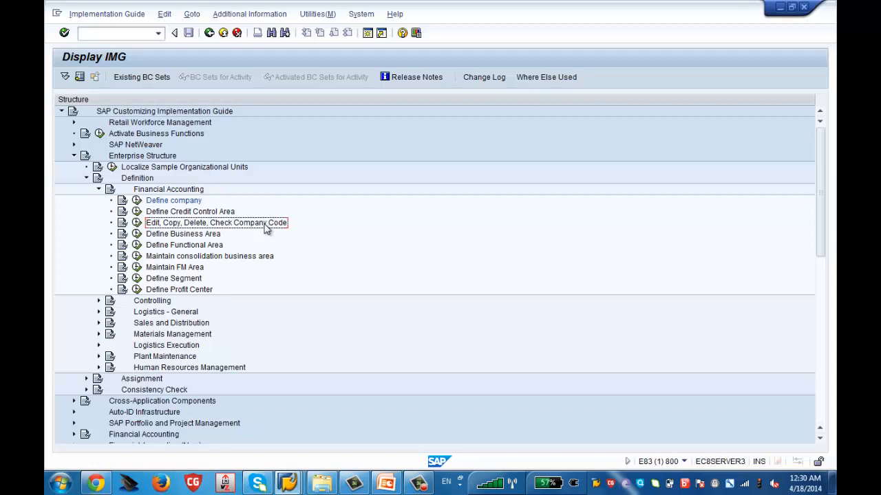
- Open the Edit Company Code Data activity under Financial Accounting and start a new company code entry
{"action": "left_click", "coordinate": [137, 223]}
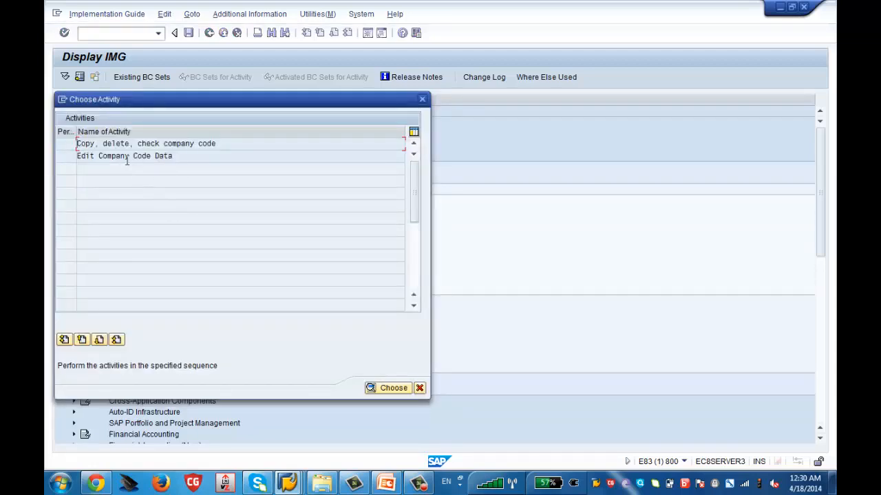
{"action": "double_click", "coordinate": [104, 157]}
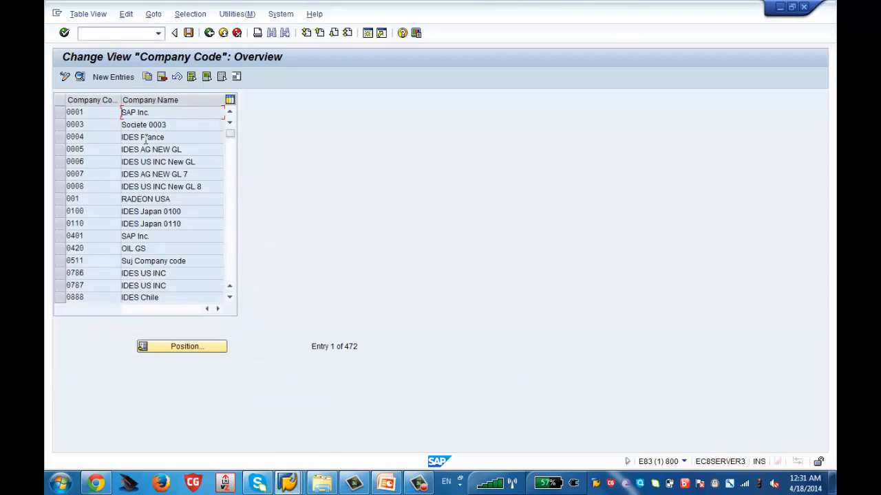
{"action": "left_click", "coordinate": [114, 79]}
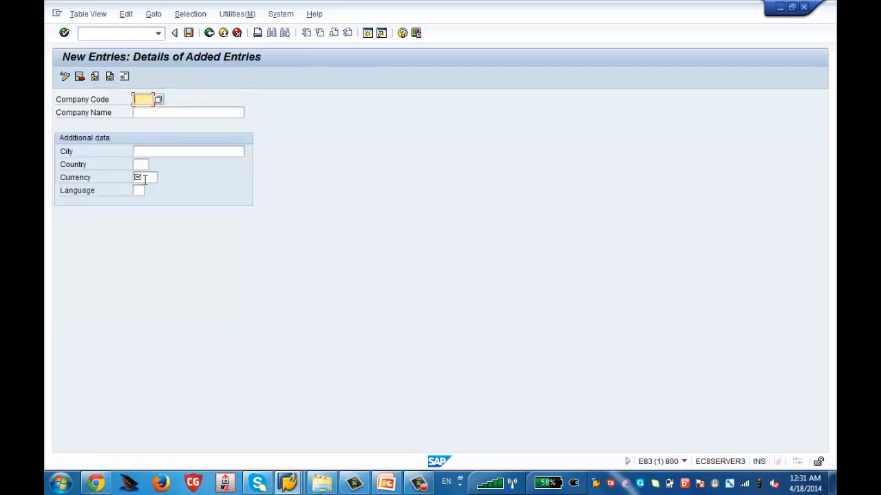
- Discard the blank company code entry without saving and return to the company code overview
{"action": "left_click", "coordinate": [207, 34]}
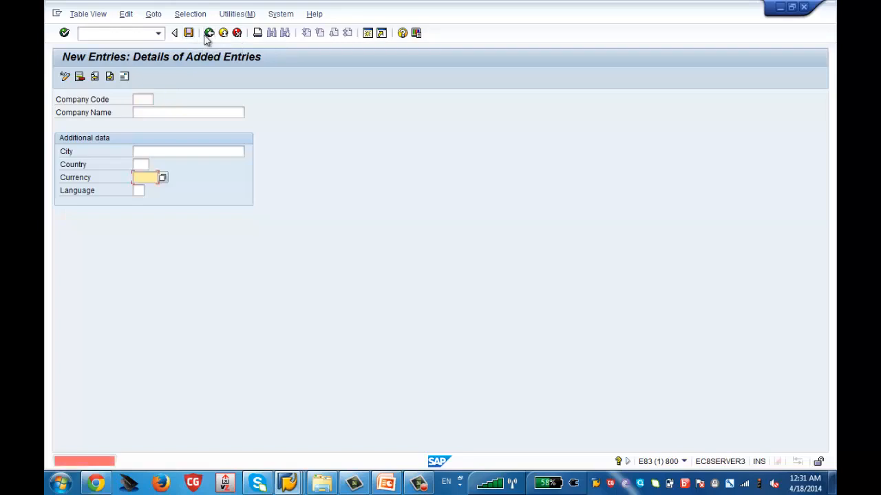
{"action": "left_click", "coordinate": [235, 36]}
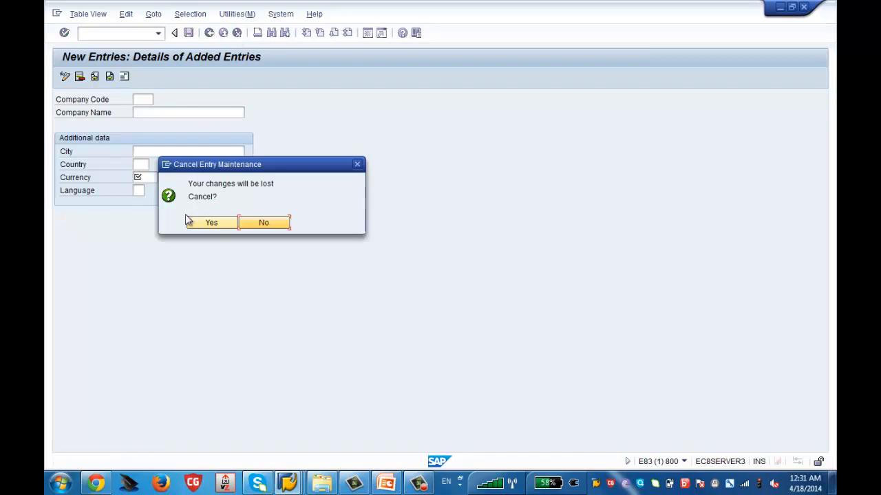
{"action": "left_click", "coordinate": [209, 222]}
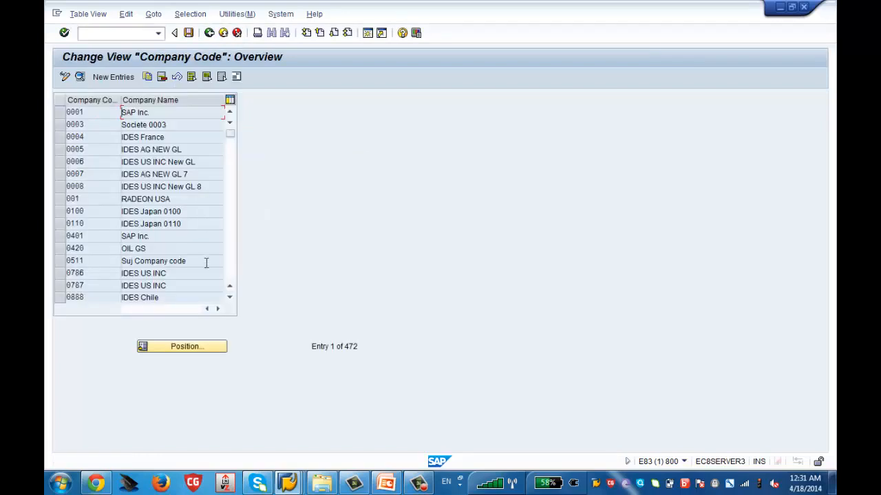
- View the details of company code ZSCH (Zenith Chemicals), and return to the implementation guide
{"action": "scroll", "coordinate": [233, 239], "scroll_direction": "down", "scroll_amount": 3}
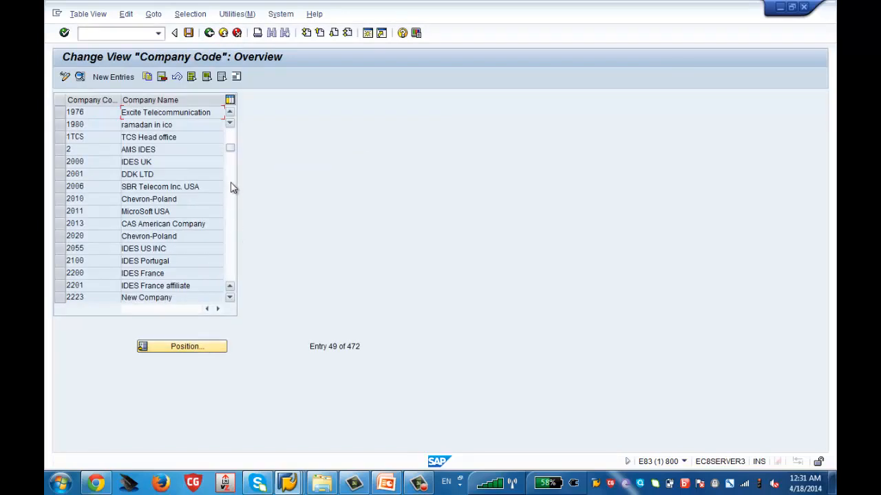
{"action": "mouse_move", "coordinate": [234, 252]}
{"action": "left_mouse_down"}
{"action": "mouse_move", "coordinate": [233, 276]}
{"action": "mouse_move", "coordinate": [228, 254]}
{"action": "left_mouse_up"}
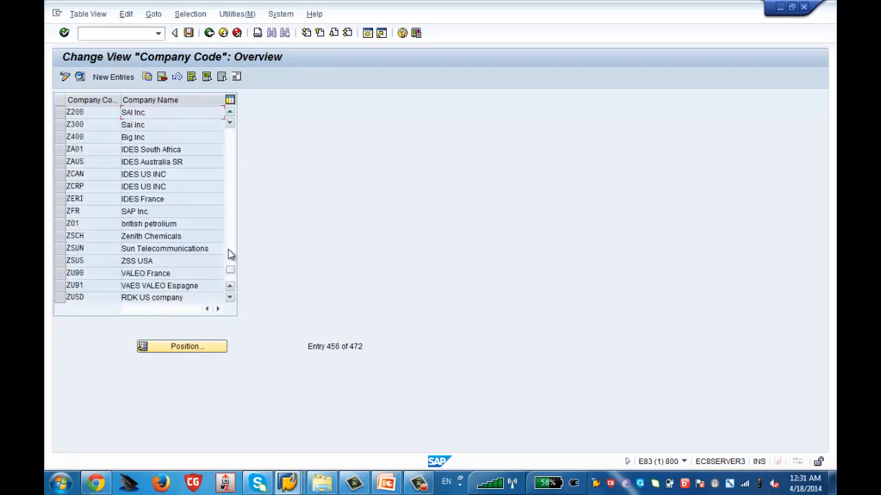
{"action": "left_click", "coordinate": [61, 236]}
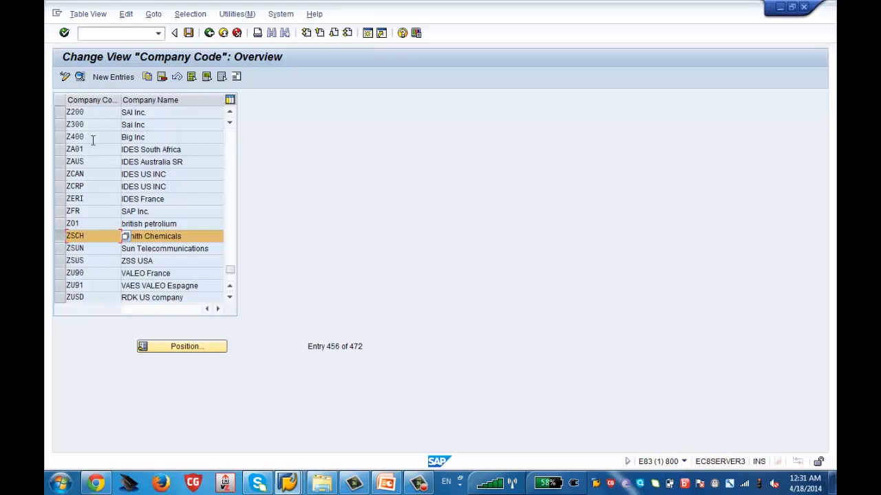
{"action": "left_click", "coordinate": [81, 78]}
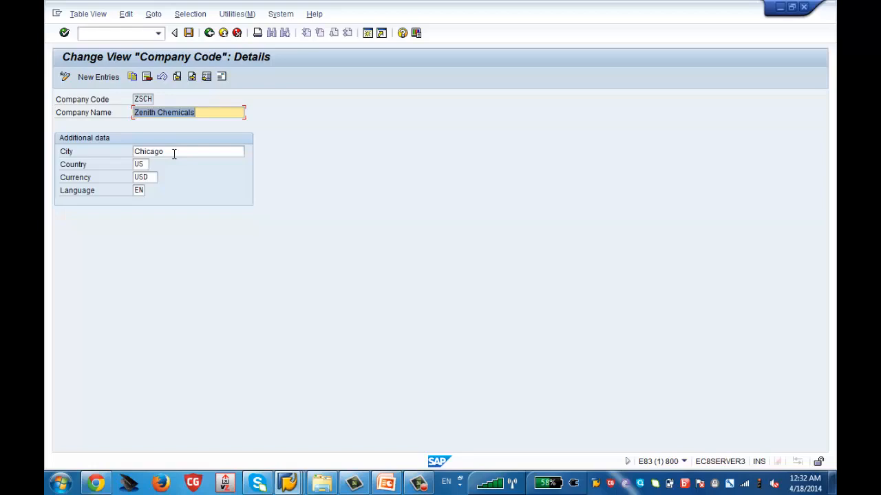
{"action": "left_click", "coordinate": [211, 40]}
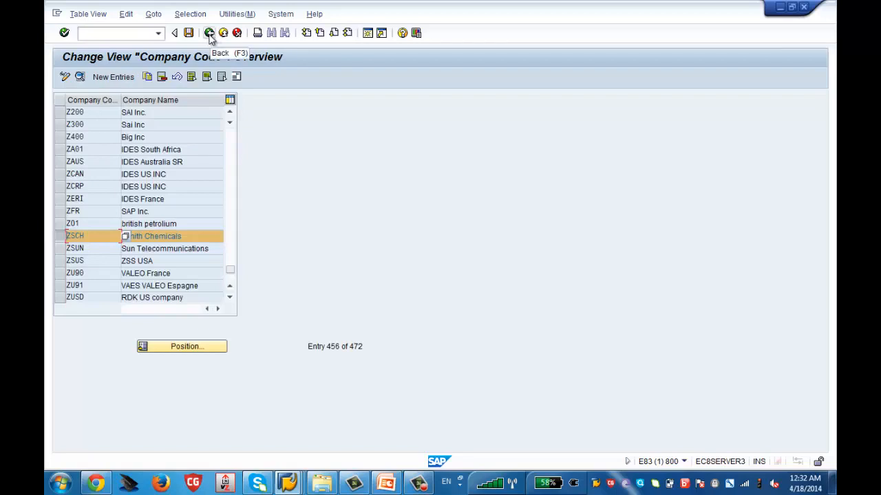
{"action": "left_click", "coordinate": [209, 34]}
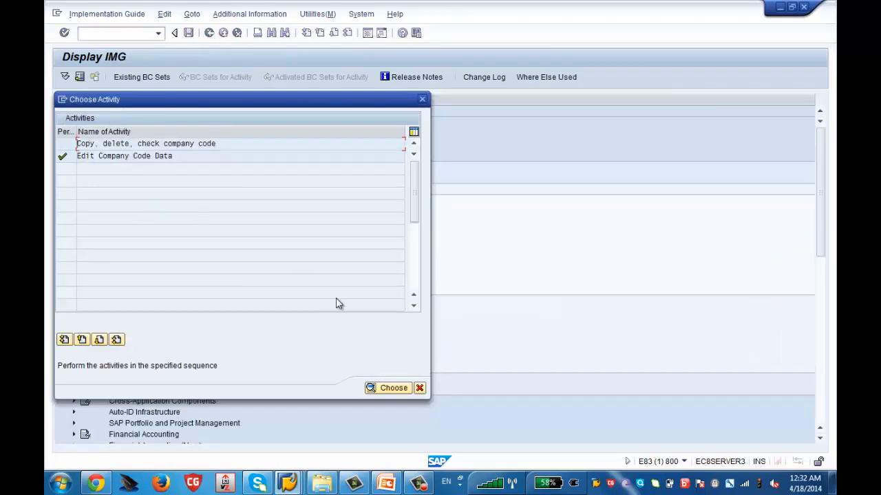
{"action": "left_click", "coordinate": [420, 388]}
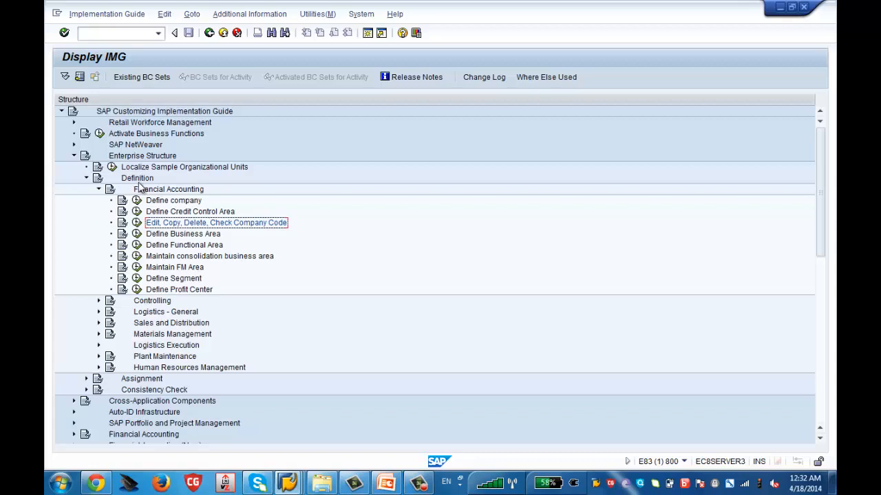
- Collapse the Financial Accounting node and expand Human Resources Management under the enterprise structure's Definition
{"action": "left_click", "coordinate": [173, 203]}
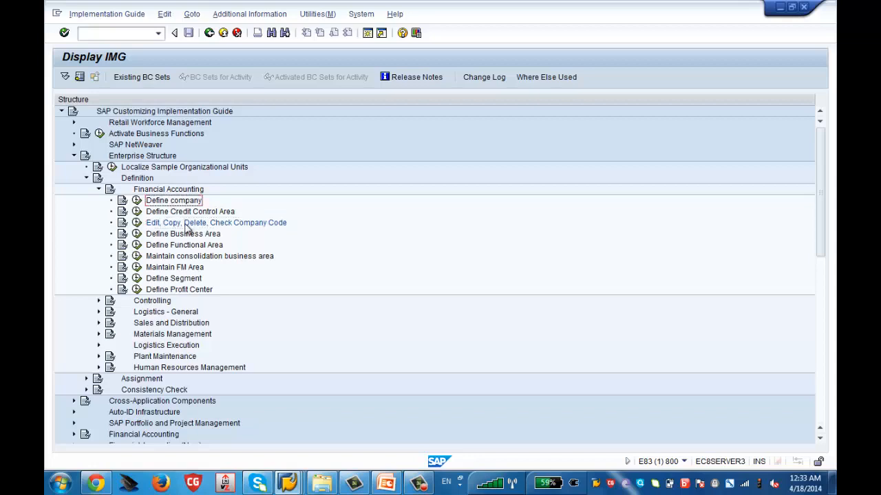
{"action": "left_click", "coordinate": [186, 225]}
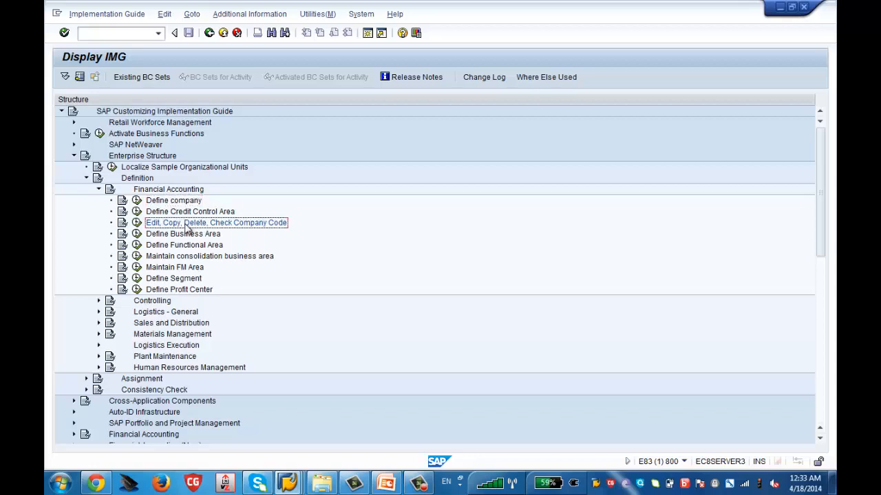
{"action": "left_click", "coordinate": [98, 190]}
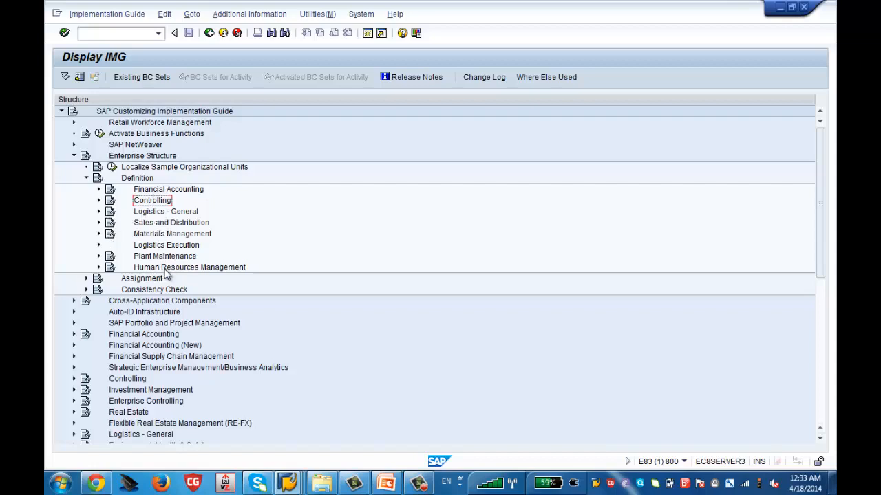
{"action": "left_click", "coordinate": [98, 267]}
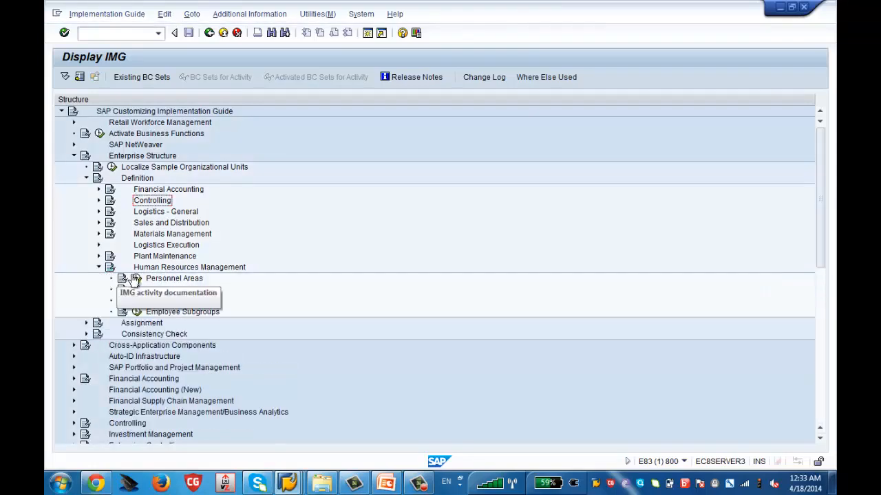
{"action": "left_click", "coordinate": [170, 281]}
{"action": "left_click", "coordinate": [178, 291]}
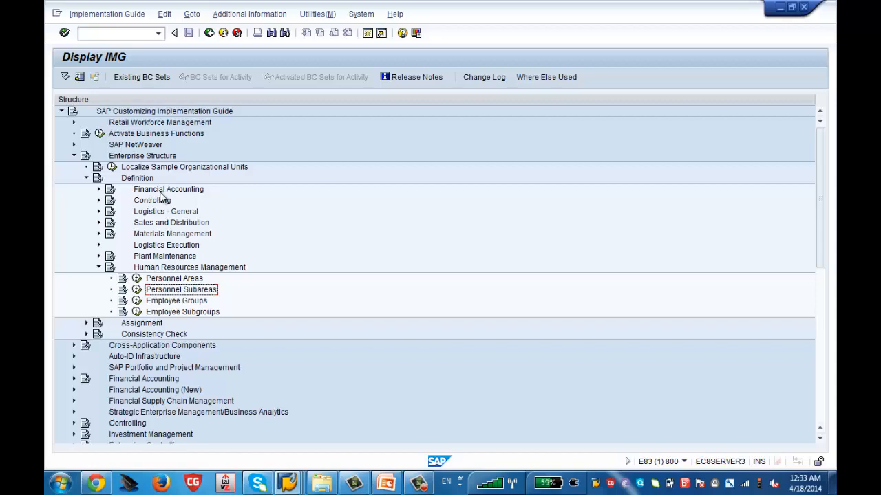
- Open the Personnel areas activity, look at its blank new-entry form, and return to the personnel area overview
{"action": "left_click", "coordinate": [138, 279]}
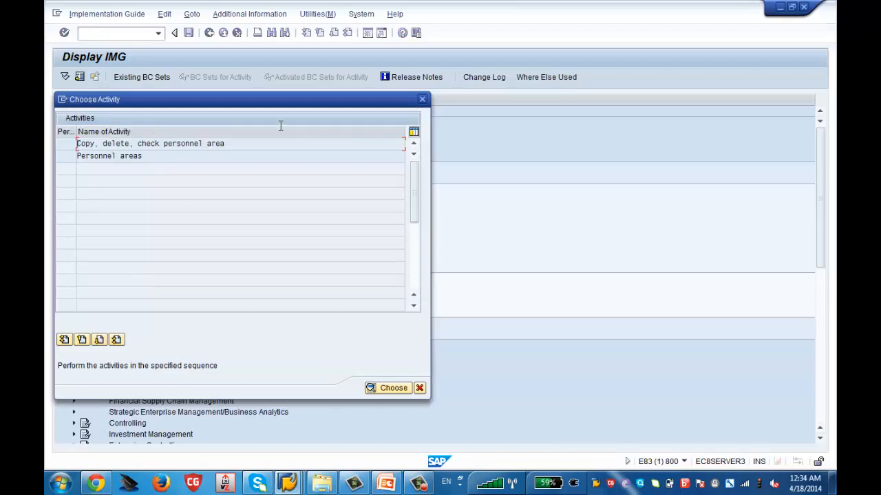
{"action": "left_click_drag", "start_coordinate": [307, 103], "coordinate": [464, 75]}
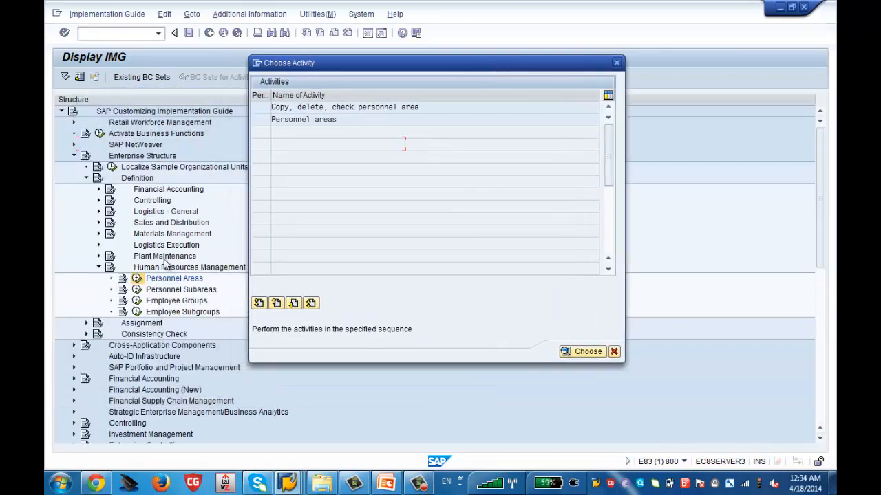
{"action": "double_click", "coordinate": [316, 120]}
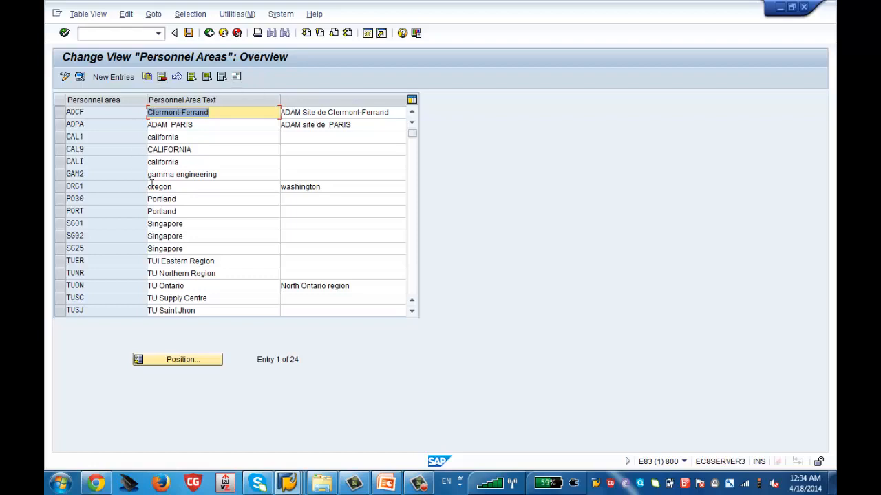
{"action": "left_click", "coordinate": [113, 77]}
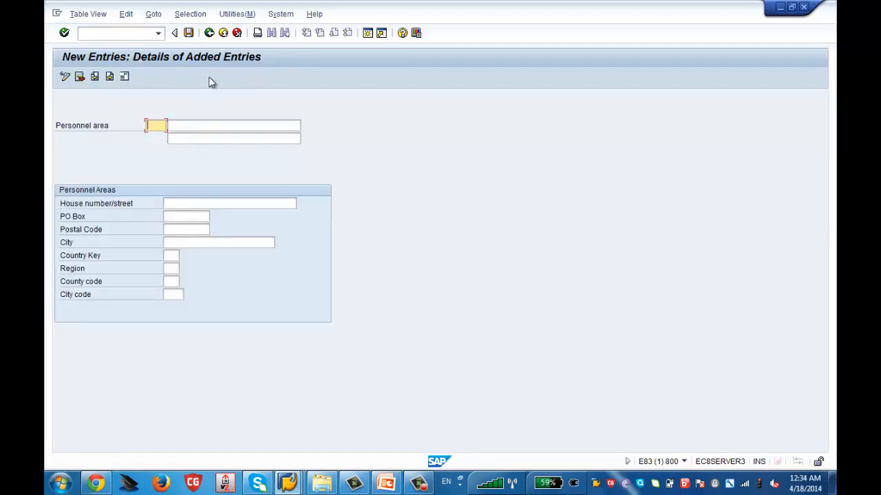
{"action": "left_click", "coordinate": [209, 34]}
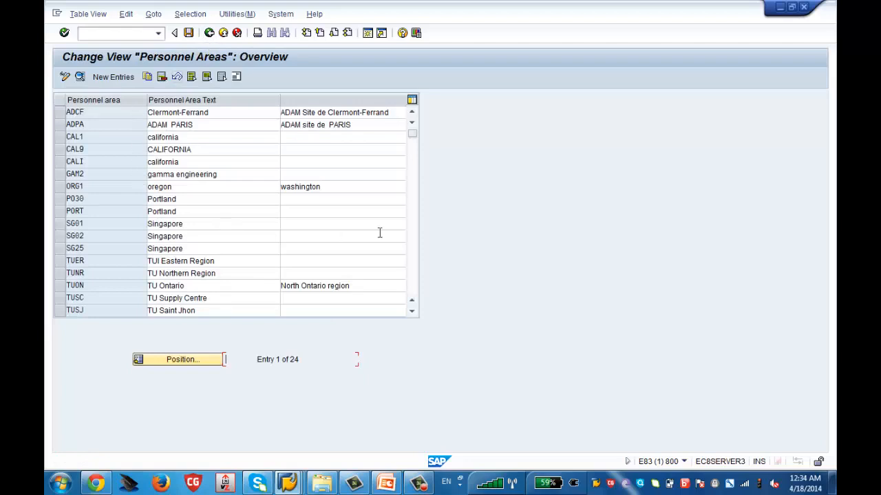
- Examine the personnel areas ZSCA (Zenith Chemicals Canada) and ZSUS (Zenith Chemicals US), and return to the implementation guide
{"action": "left_click", "coordinate": [412, 277]}
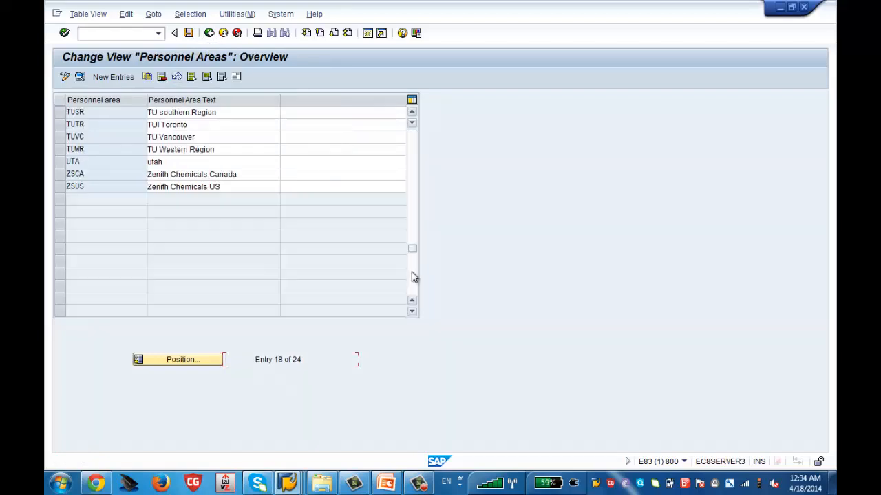
{"action": "left_click", "coordinate": [58, 177]}
{"action": "left_click", "coordinate": [59, 185]}
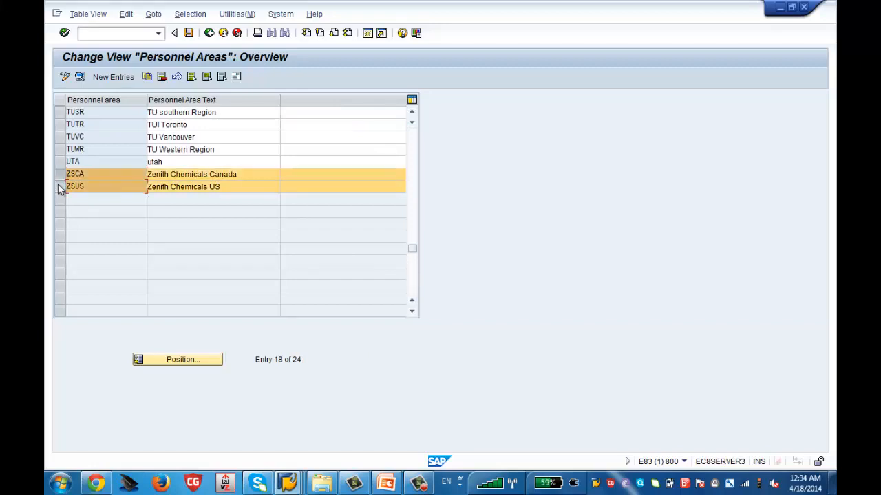
{"action": "left_click", "coordinate": [248, 176]}
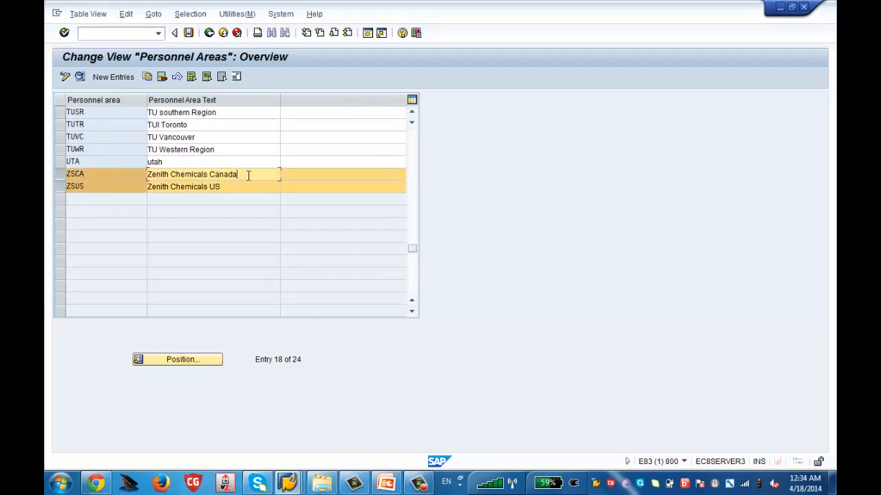
{"action": "left_click", "coordinate": [232, 187]}
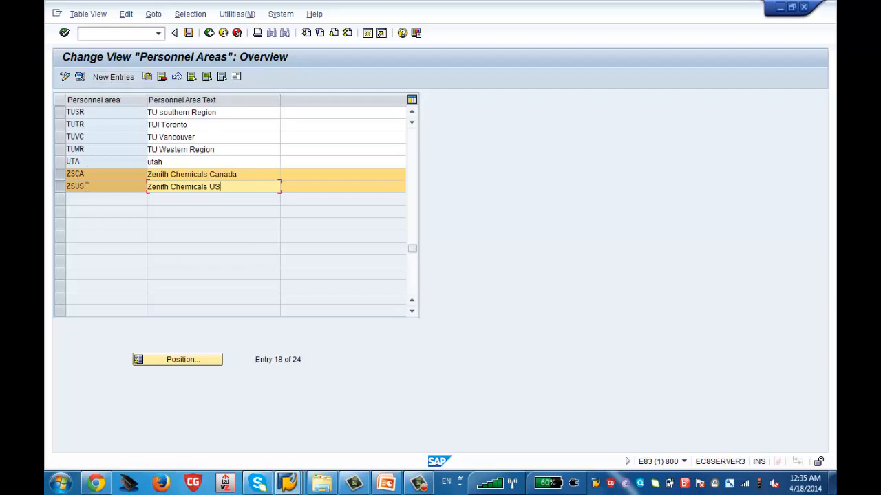
{"action": "left_click", "coordinate": [210, 36]}
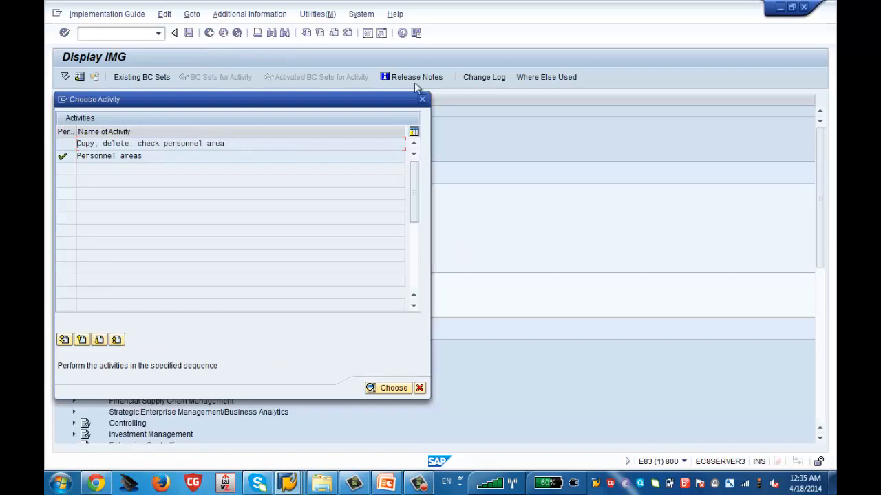
{"action": "left_click", "coordinate": [423, 100]}
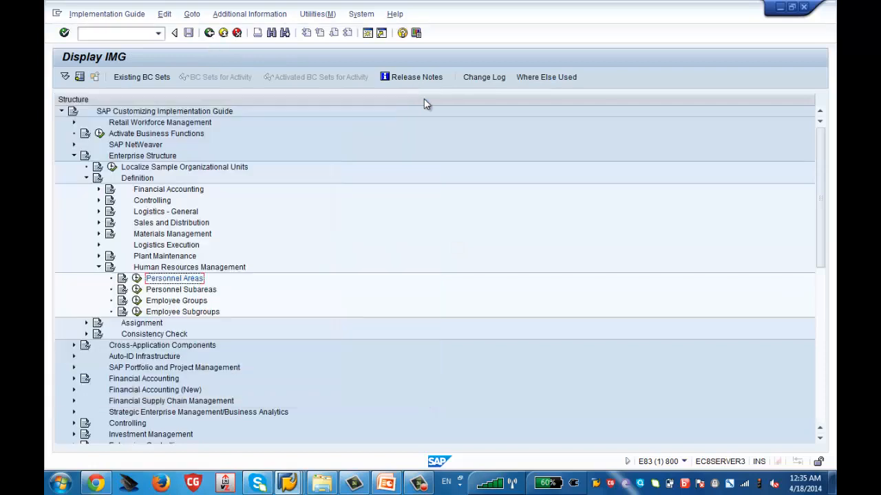
- Open the Create personnel subareas activity under Human Resources Management
{"action": "left_click", "coordinate": [138, 292]}
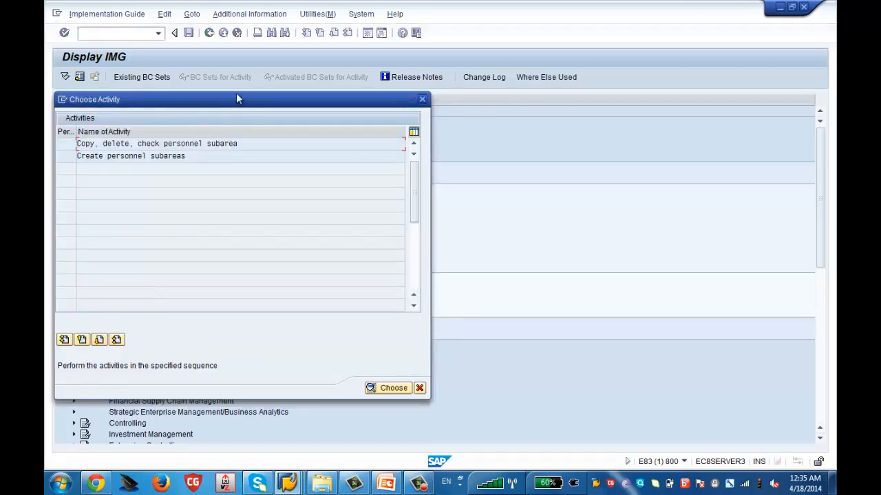
{"action": "left_click_drag", "start_coordinate": [256, 96], "coordinate": [497, 37]}
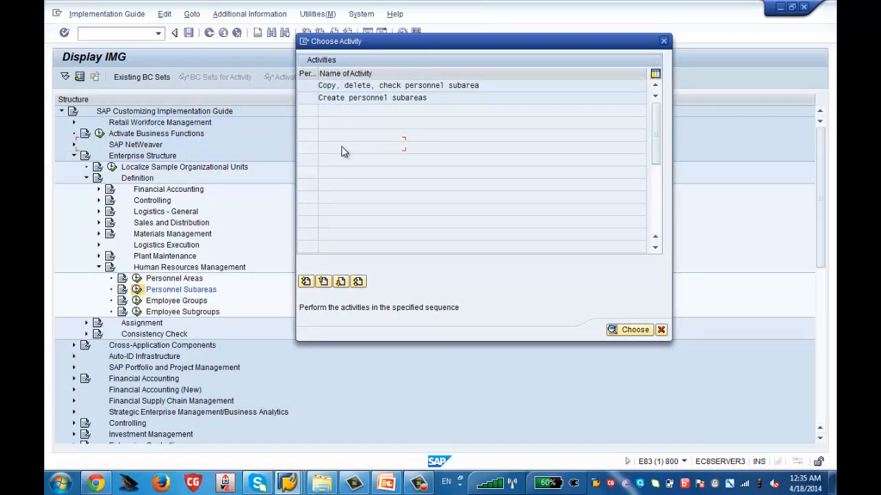
{"action": "double_click", "coordinate": [389, 98]}
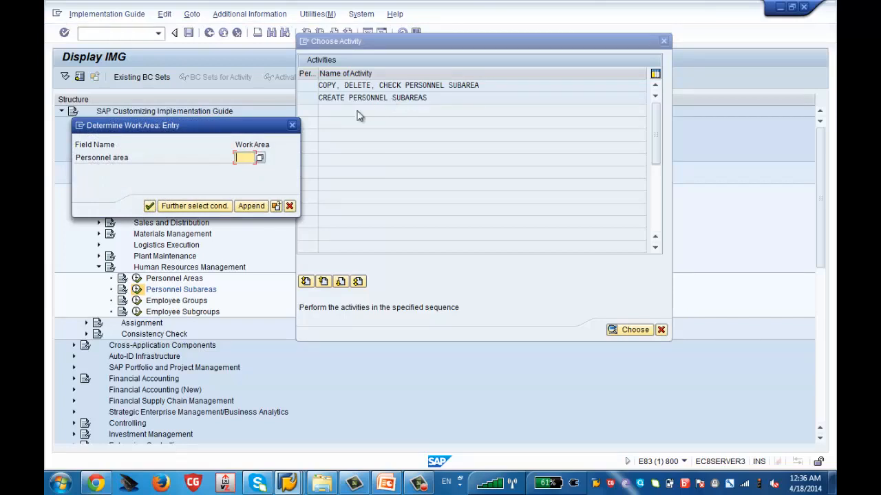
- Set the work area to personnel area ZSUS (Zenith Chemicals US) and open its personnel subarea overview
{"action": "left_click", "coordinate": [260, 159]}
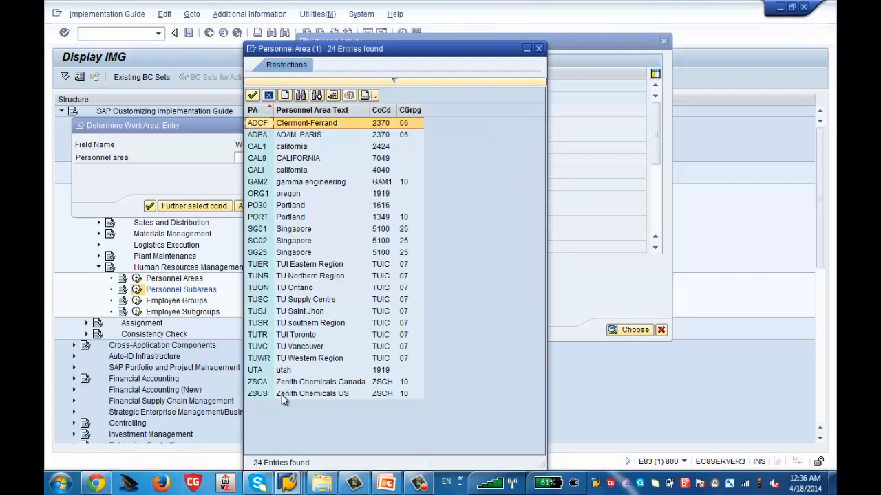
{"action": "left_click", "coordinate": [539, 50]}
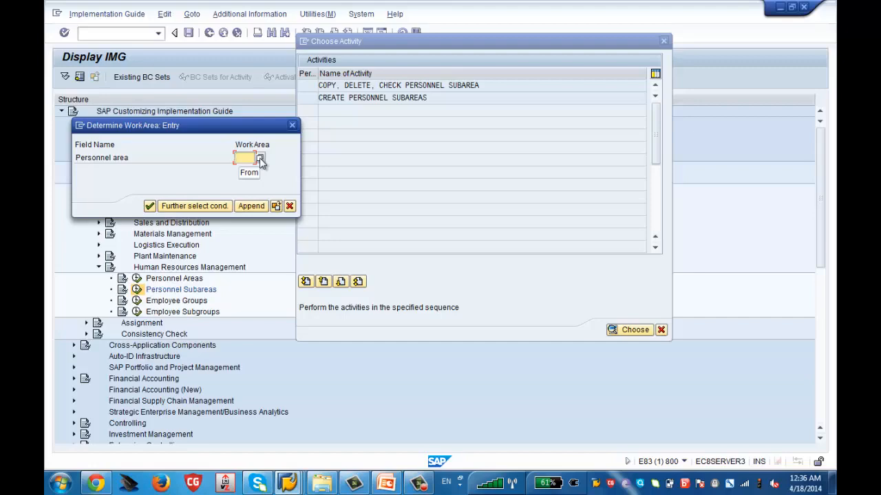
{"action": "left_click", "coordinate": [260, 158]}
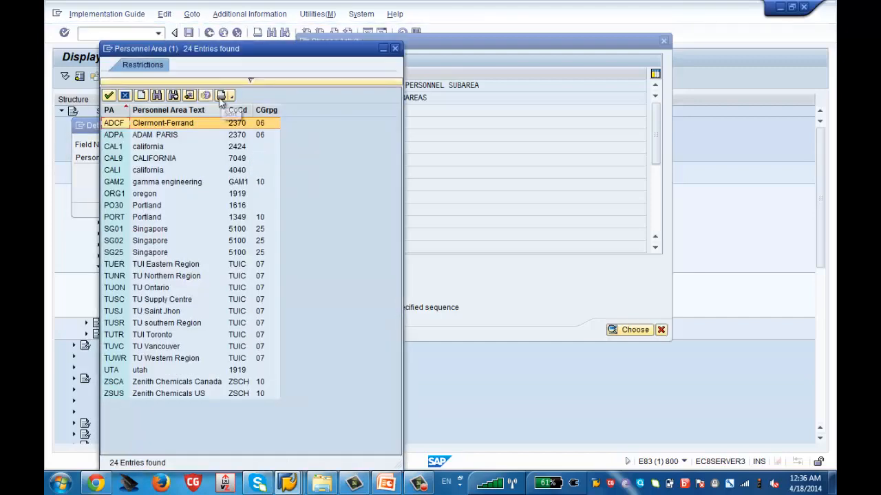
{"action": "left_click_drag", "start_coordinate": [236, 50], "coordinate": [332, 55]}
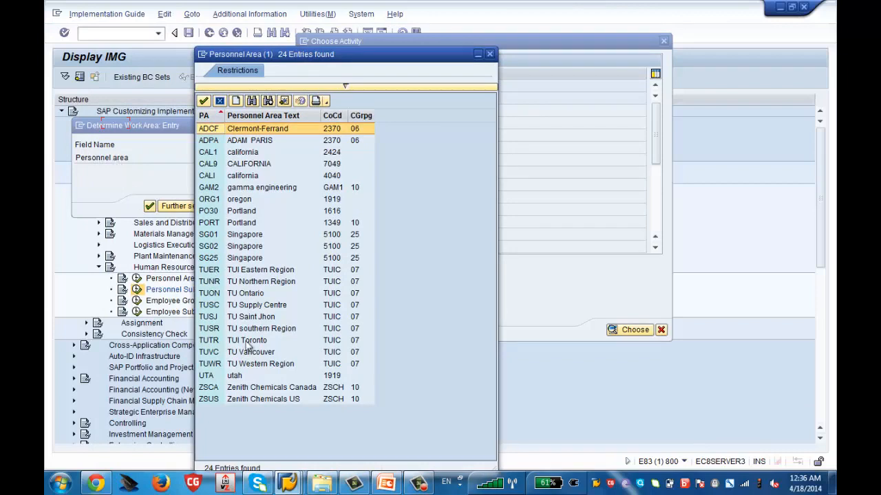
{"action": "double_click", "coordinate": [282, 399]}
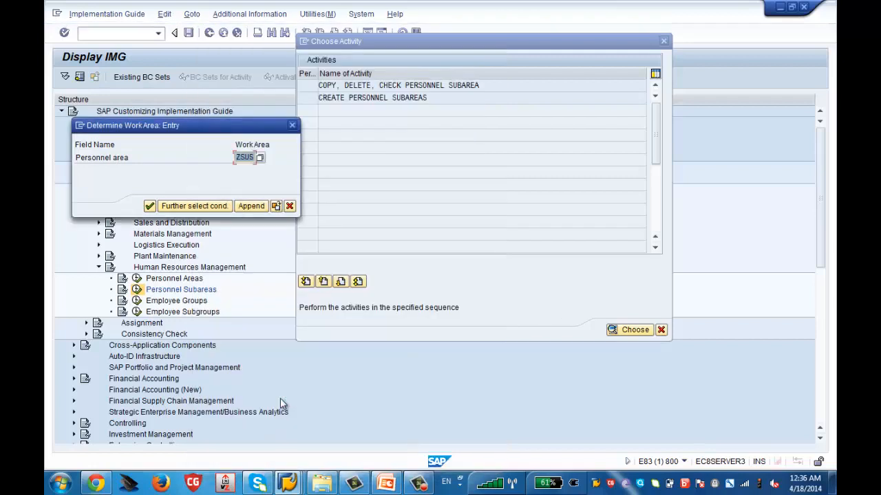
{"action": "left_click", "coordinate": [150, 207]}
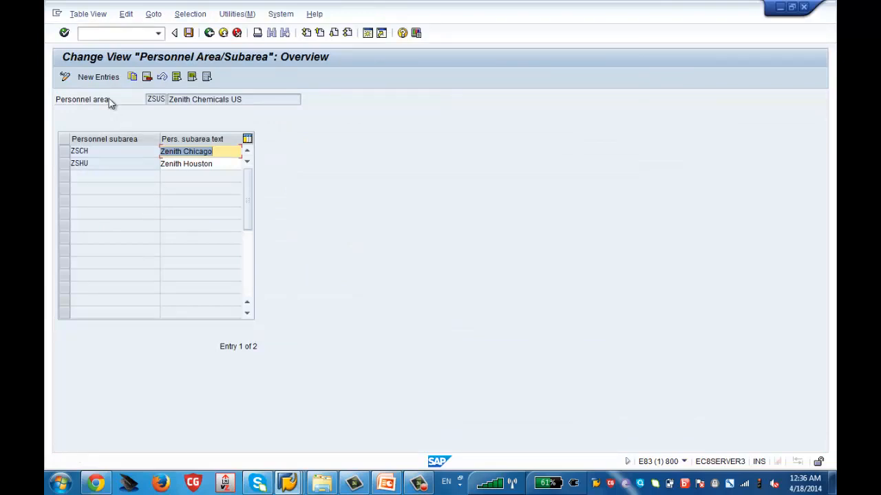
- View the blank new-entry form, examine the ZSUS personnel subareas ZSCH (Zenith Chicago) and ZSHU (Zenith Houston), and return to the implementation guide
{"action": "left_click", "coordinate": [98, 77]}
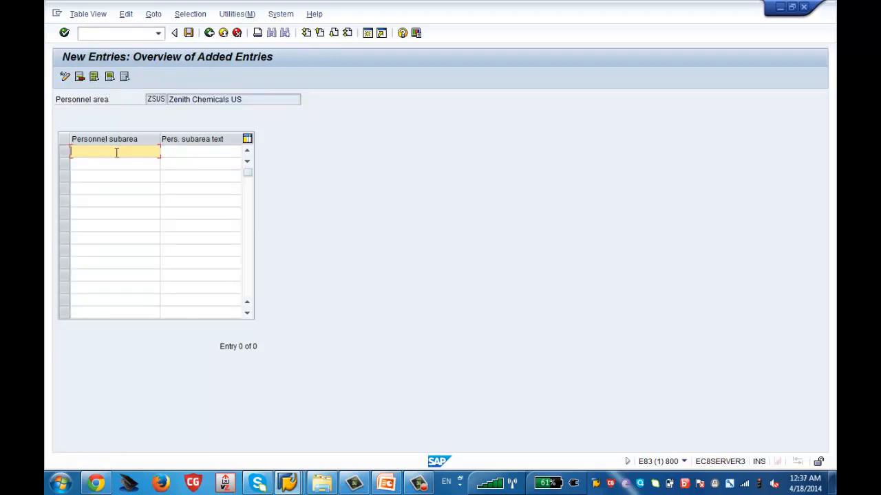
{"action": "left_click", "coordinate": [210, 33]}
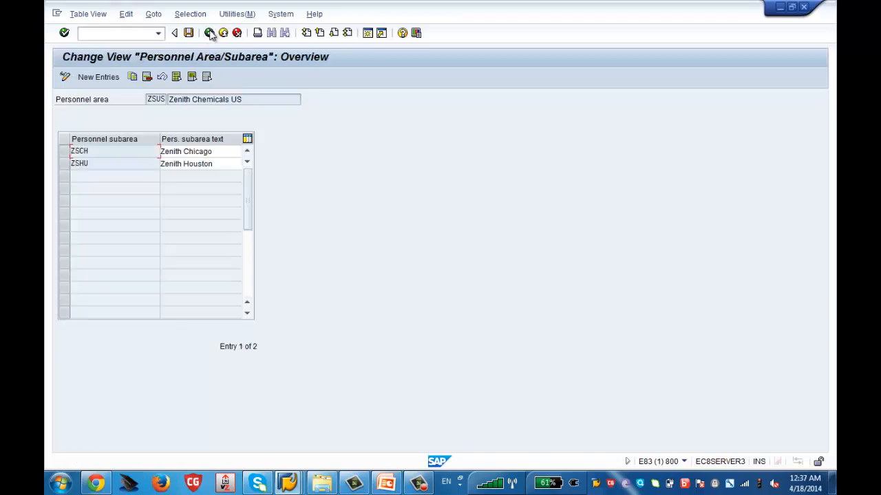
{"action": "left_click", "coordinate": [64, 151]}
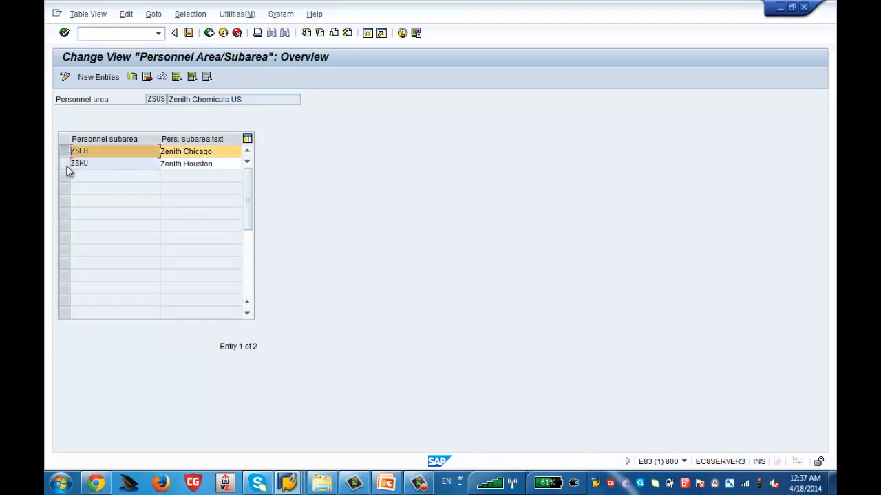
{"action": "left_click", "coordinate": [66, 166]}
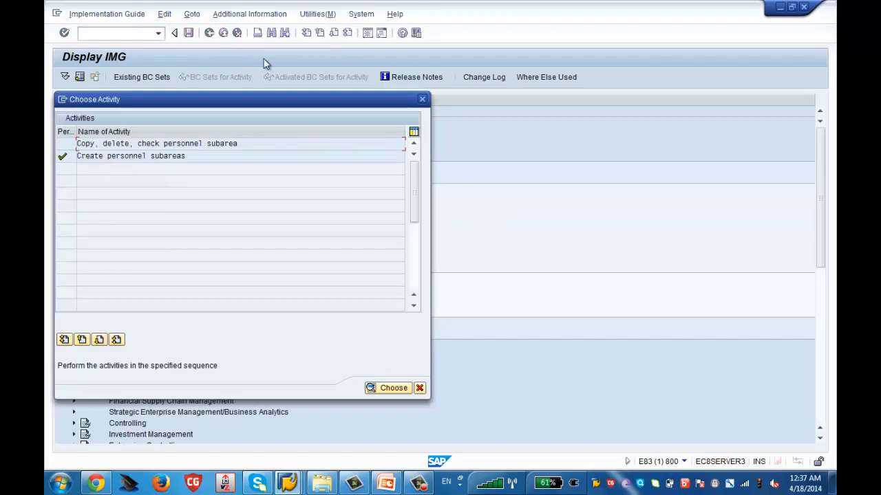
{"action": "left_click", "coordinate": [422, 100]}
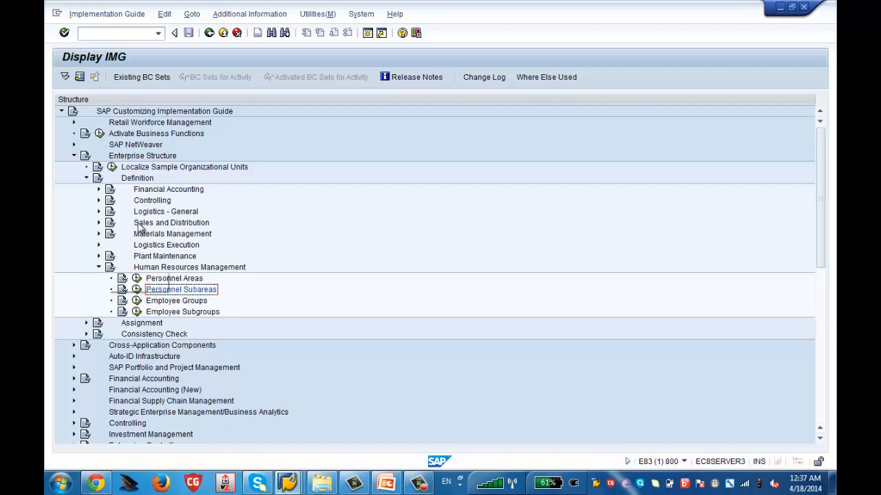
- Collapse the Definition branch of Enterprise Structure and expand the Assignment branch
{"action": "left_click", "coordinate": [141, 179]}
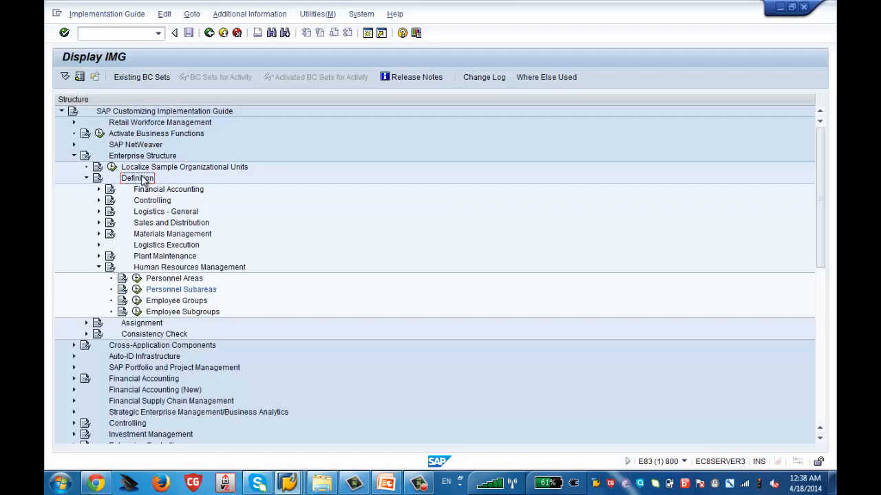
{"action": "left_click", "coordinate": [99, 269]}
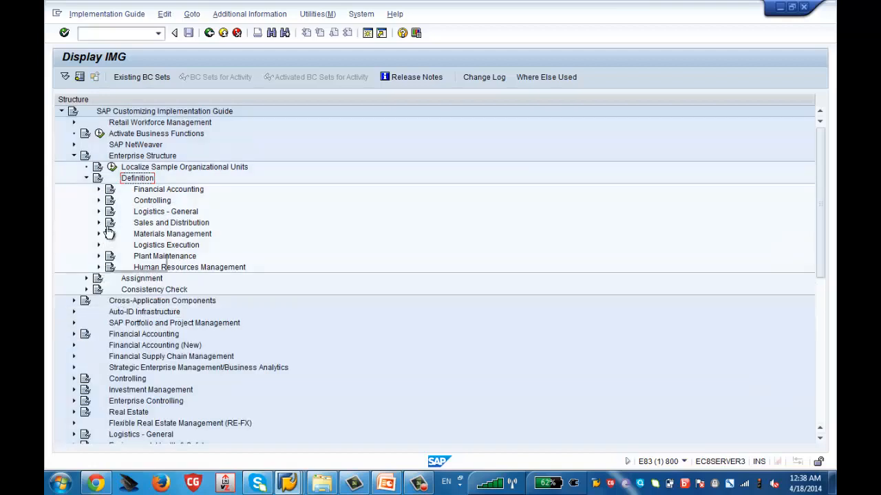
{"action": "left_click", "coordinate": [86, 179]}
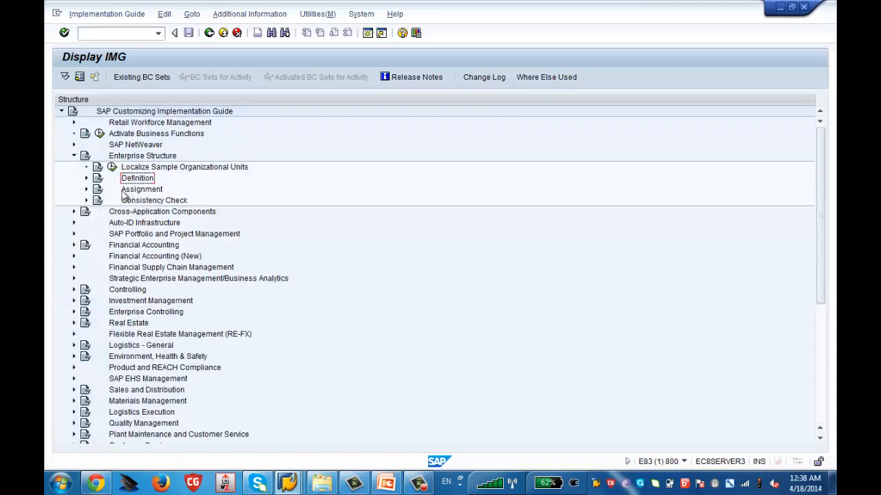
{"action": "left_click", "coordinate": [87, 189]}
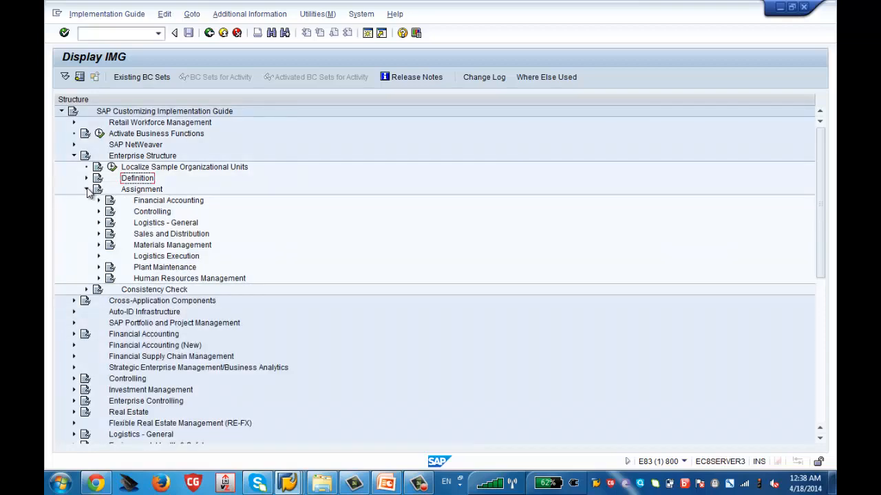
{"action": "left_click", "coordinate": [148, 202]}
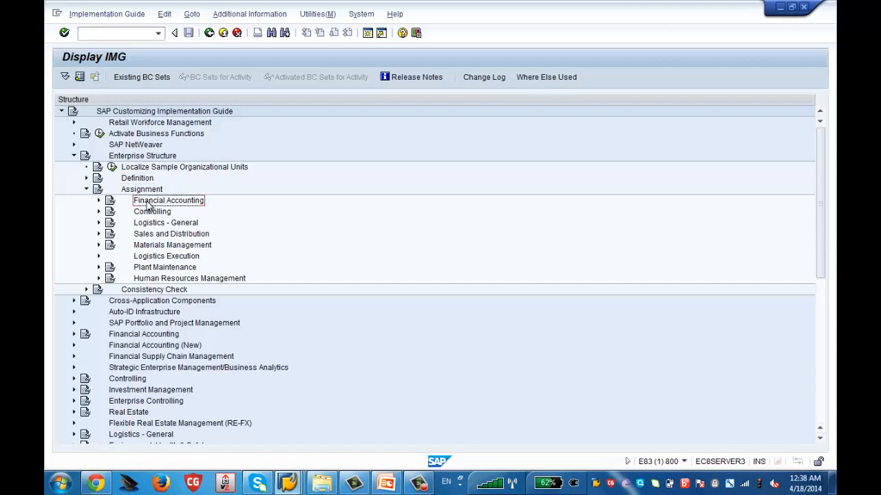
{"action": "left_click", "coordinate": [166, 281]}
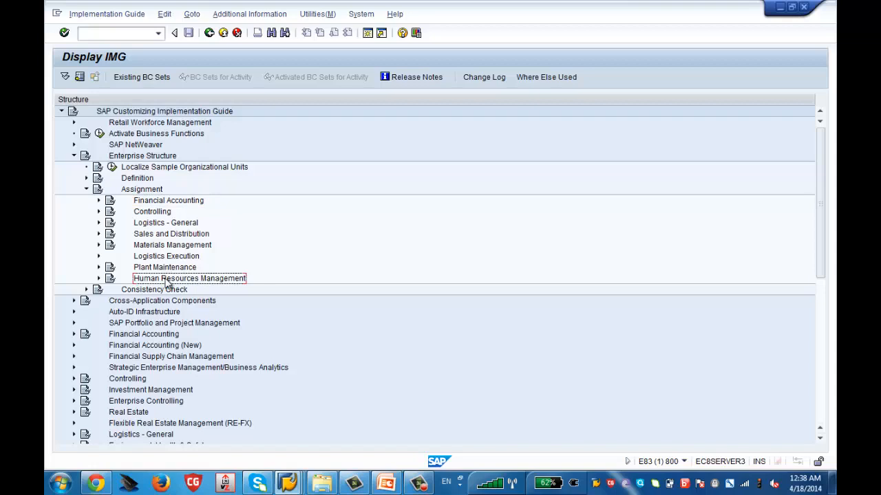
- Open the Assign company code to company activity under Financial Accounting in the Assignment branch
{"action": "left_click", "coordinate": [99, 201]}
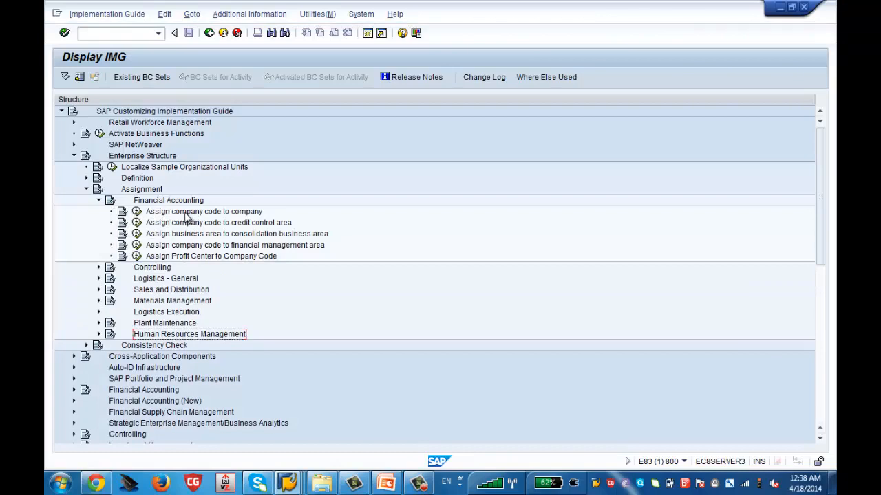
{"action": "left_click", "coordinate": [185, 214]}
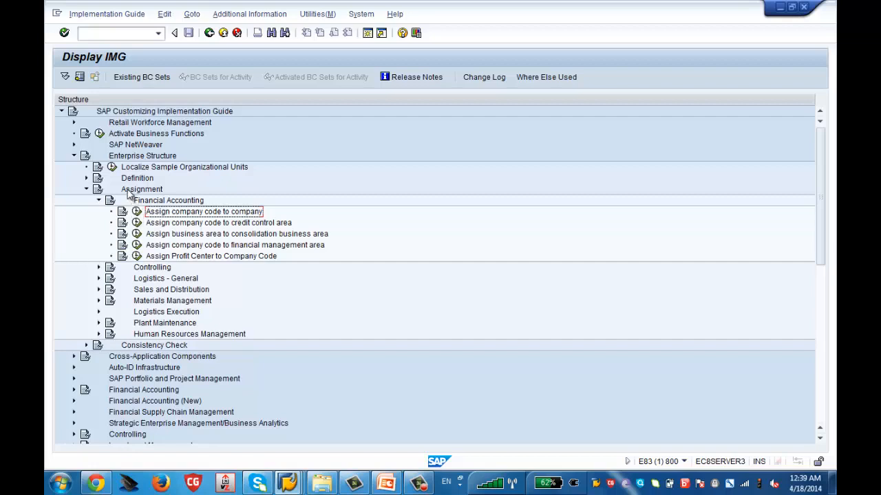
{"action": "left_click", "coordinate": [137, 213]}
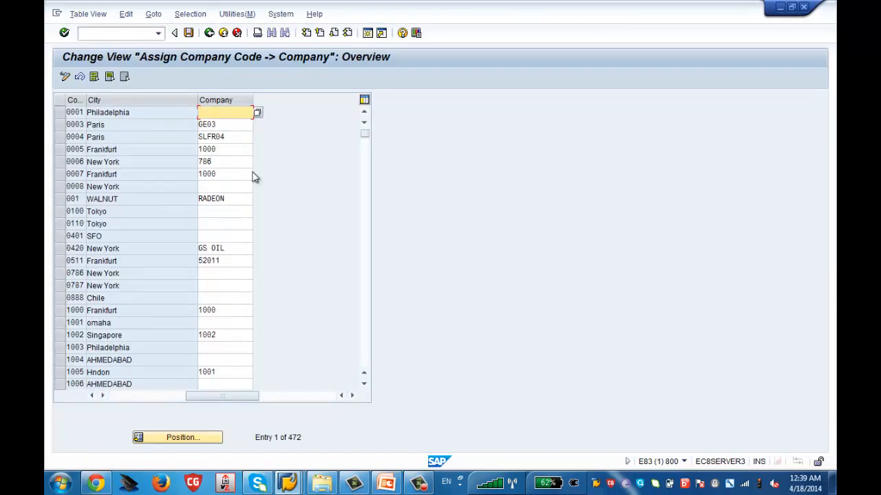
- Widen the company code column and position the assignment list at company code ZSCH
{"action": "left_click", "coordinate": [368, 270]}
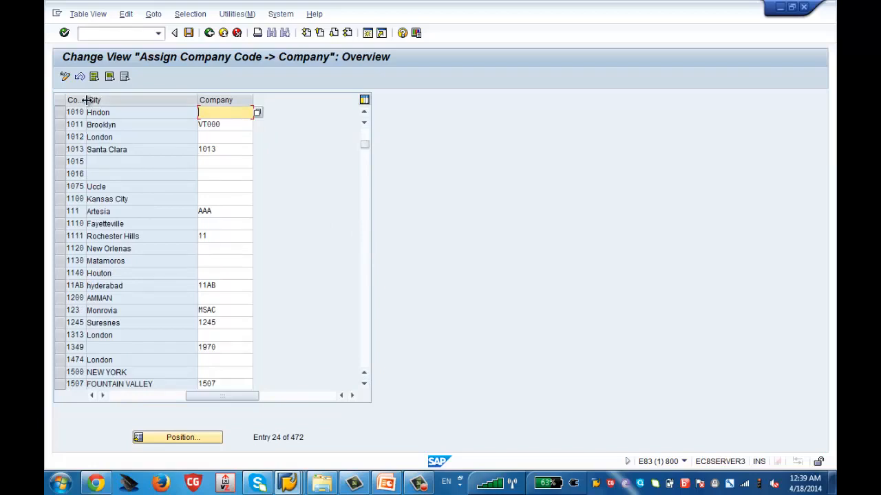
{"action": "left_click_drag", "start_coordinate": [89, 100], "coordinate": [107, 100]}
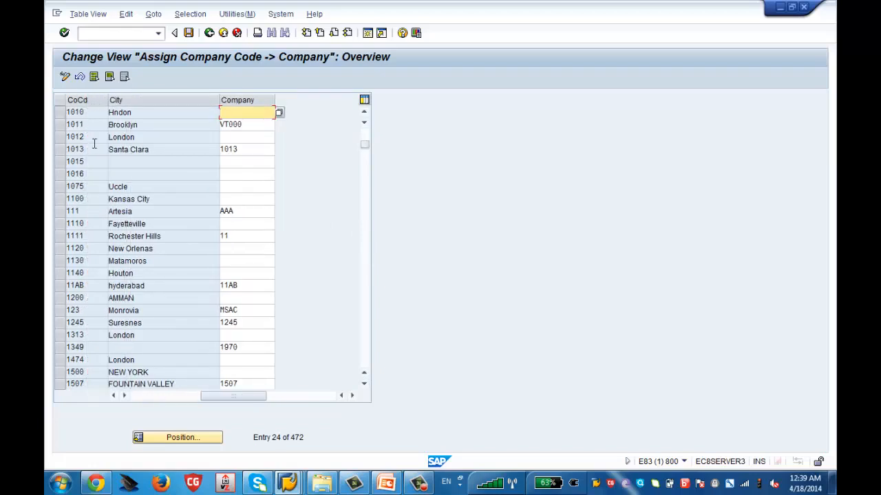
{"action": "left_click", "coordinate": [204, 443]}
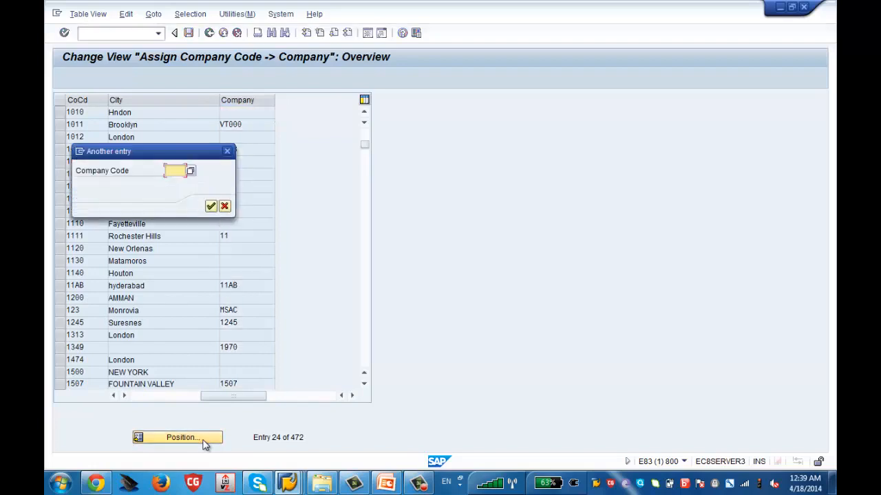
{"action": "left_click_drag", "start_coordinate": [166, 159], "coordinate": [497, 138]}
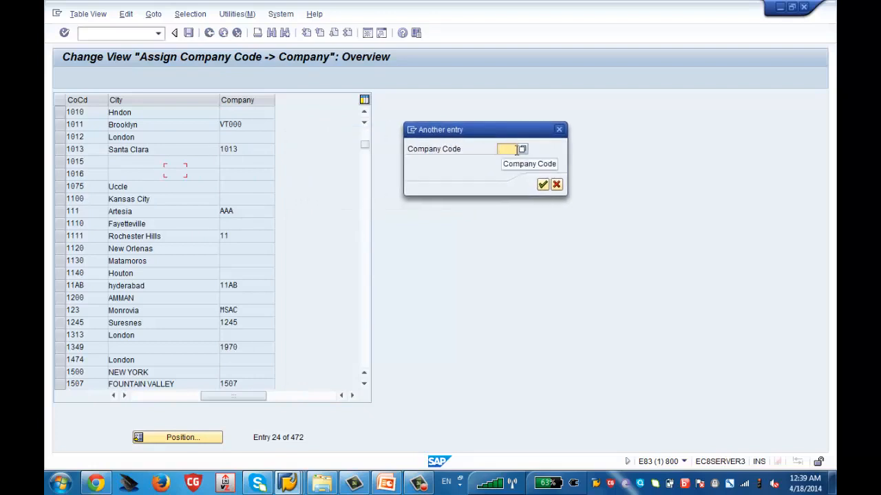
{"action": "type", "text": "ZSCH"}
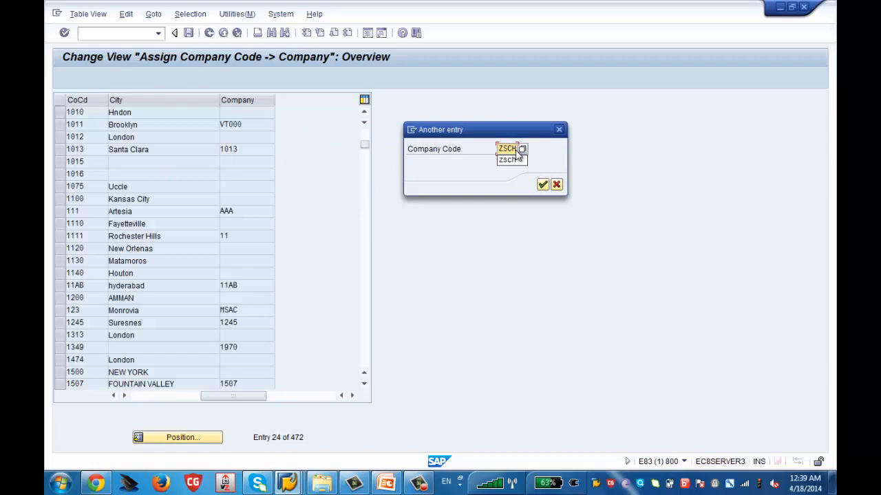
{"action": "key", "text": "Return"}
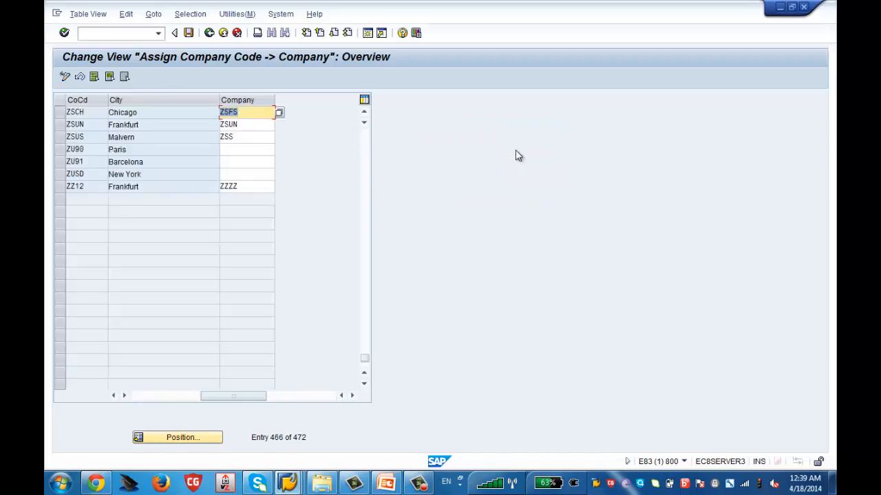
- Examine the company name, city and assigned company of company code ZSCH, and return to the implementation guide
{"action": "left_click", "coordinate": [61, 113]}
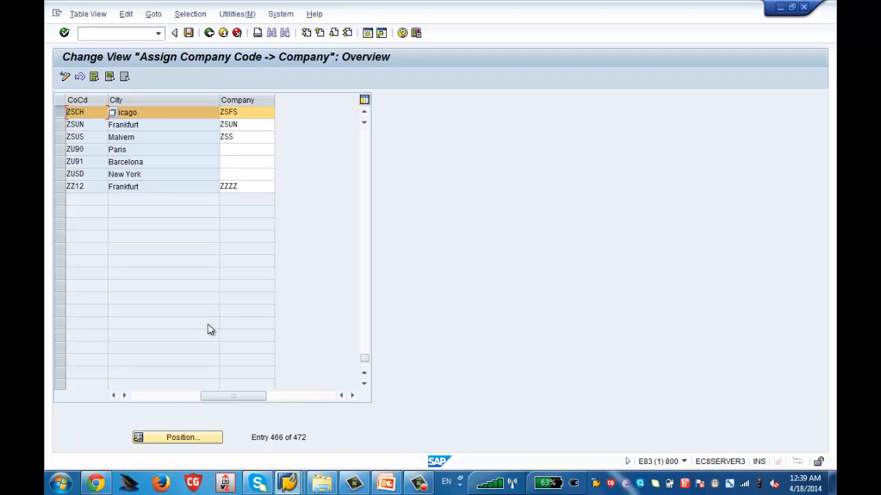
{"action": "left_click", "coordinate": [176, 396]}
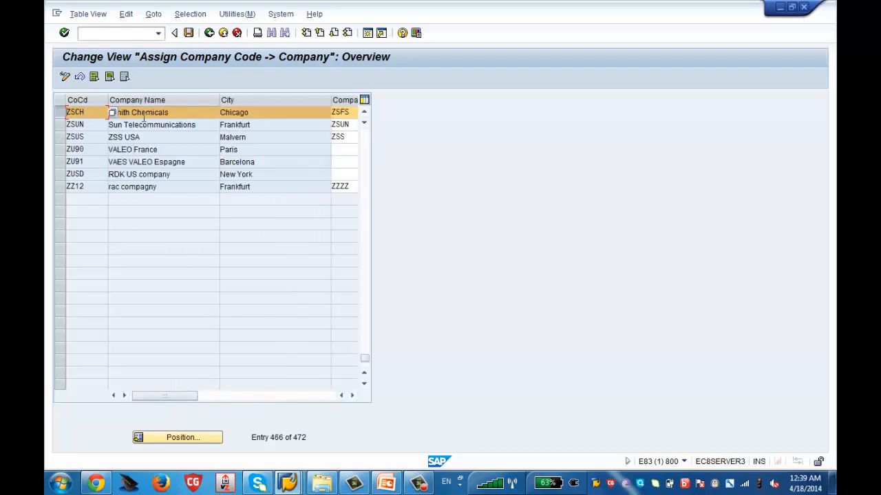
{"action": "left_click", "coordinate": [351, 396]}
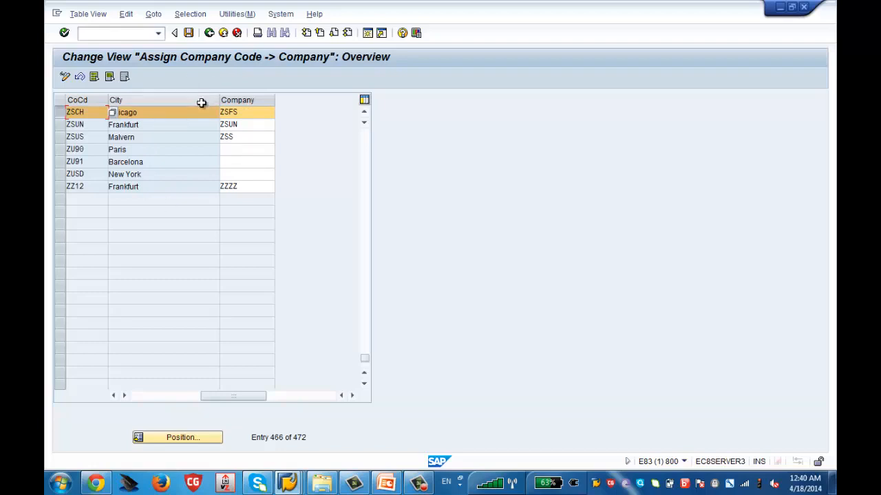
{"action": "left_click", "coordinate": [210, 33]}
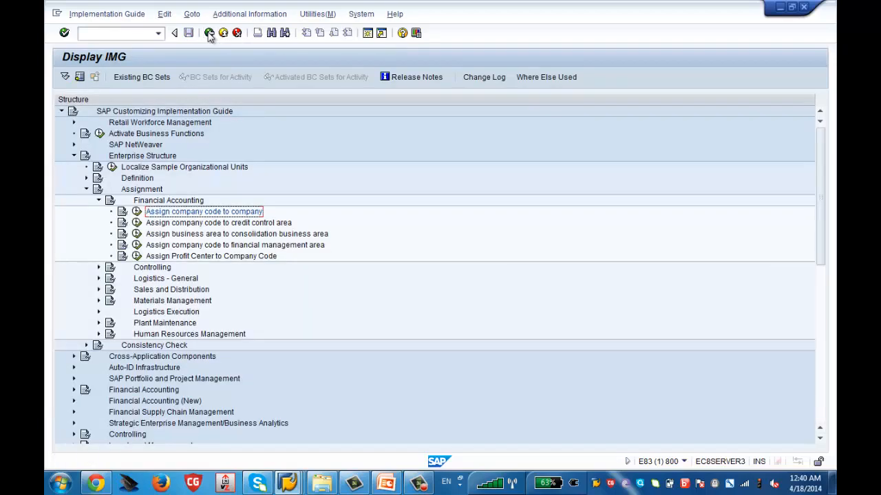
- Collapse Financial Accounting and open the Assignment of Personnel Area to Company Code activity under Human Resources Management
{"action": "left_click", "coordinate": [98, 201]}
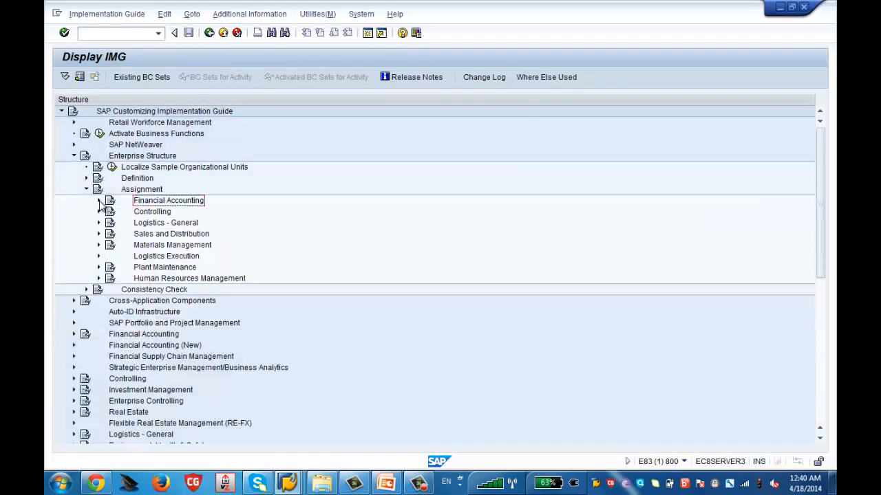
{"action": "left_click", "coordinate": [151, 280]}
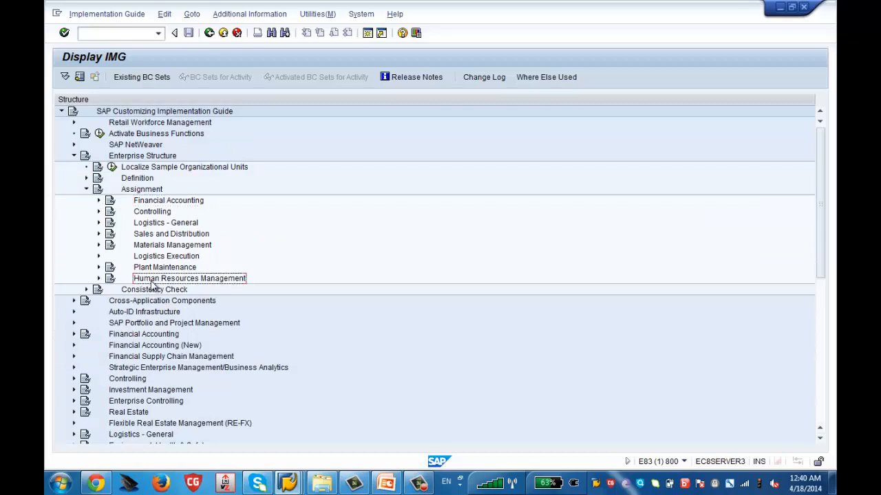
{"action": "left_click", "coordinate": [99, 279]}
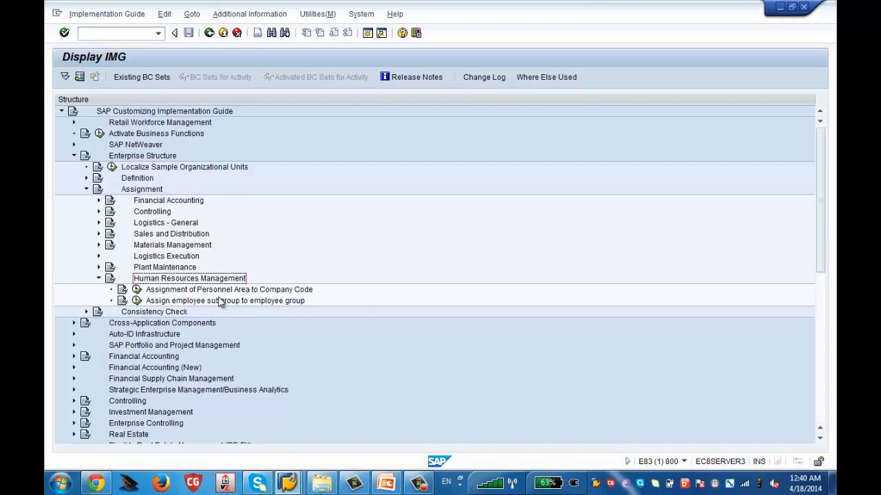
{"action": "left_click", "coordinate": [137, 291]}
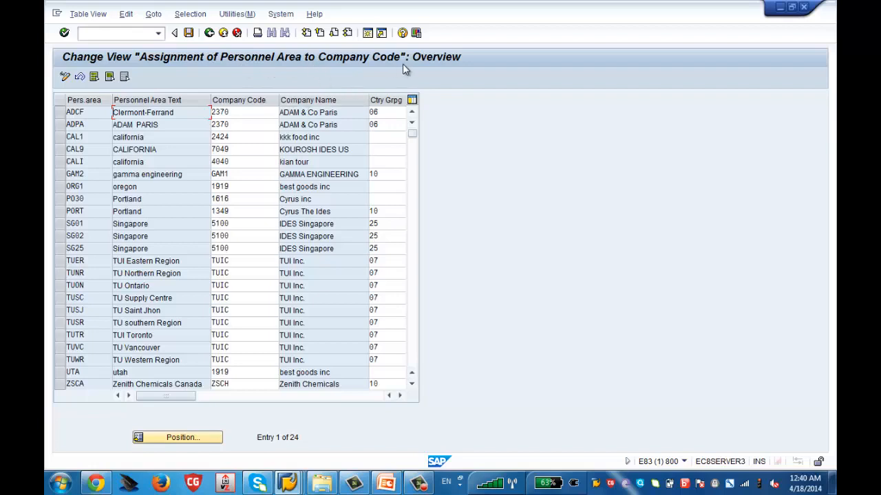
- Position the personnel area assignment list at personnel area ZSUS
{"action": "left_click", "coordinate": [185, 439]}
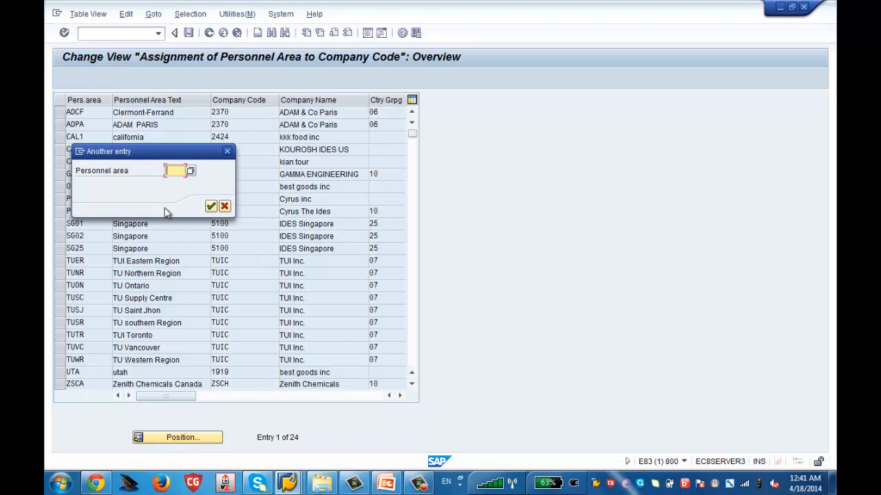
{"action": "type", "text": "ZSCH"}
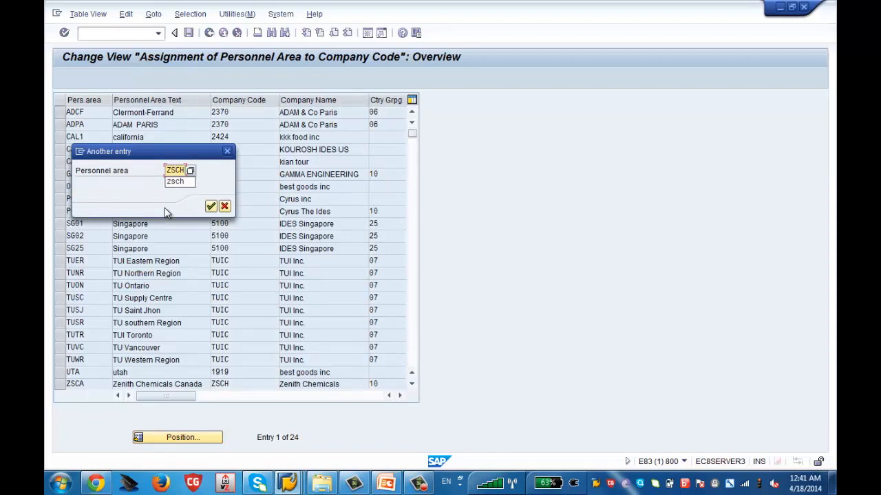
{"action": "key", "text": "BackSpace"}
{"action": "key", "text": "BackSpace"}
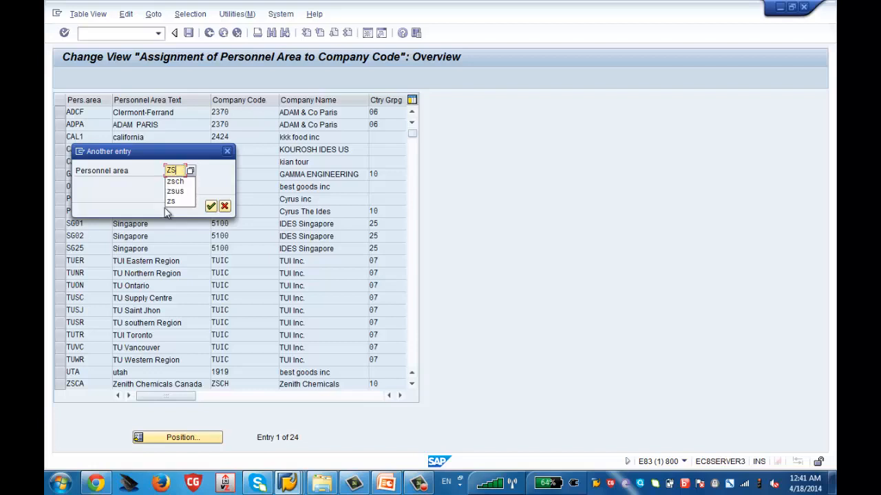
{"action": "type", "text": "US"}
{"action": "key", "text": "Return"}
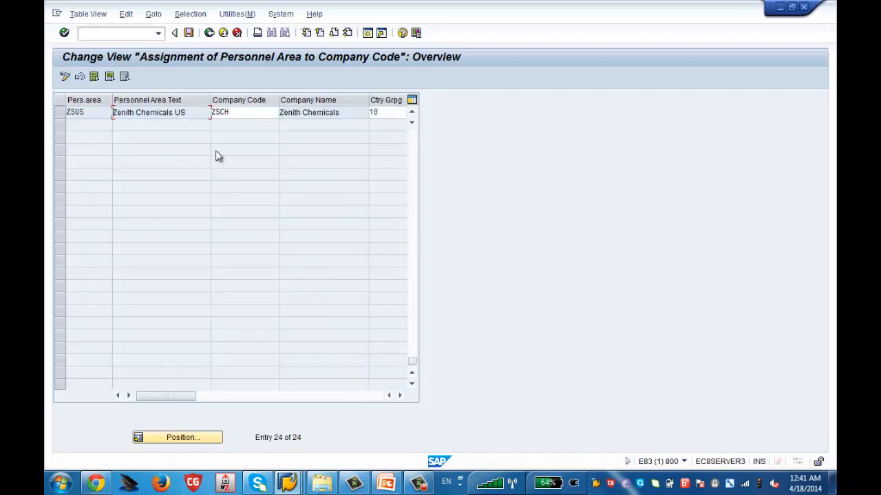
- Examine the company code and country grouping assigned to personnel areas ZSCA and ZSUS, and return to the implementation guide
{"action": "left_click", "coordinate": [412, 113]}
{"action": "left_click", "coordinate": [412, 113]}
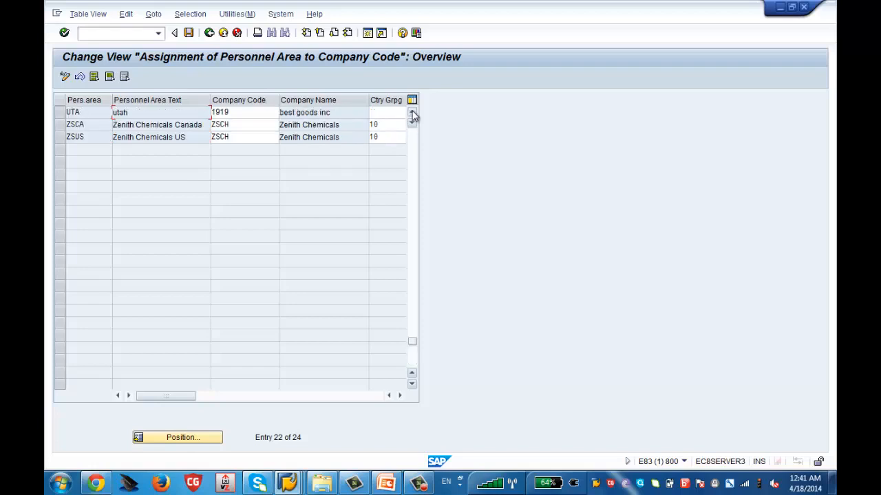
{"action": "left_click_drag", "start_coordinate": [209, 97], "coordinate": [201, 98]}
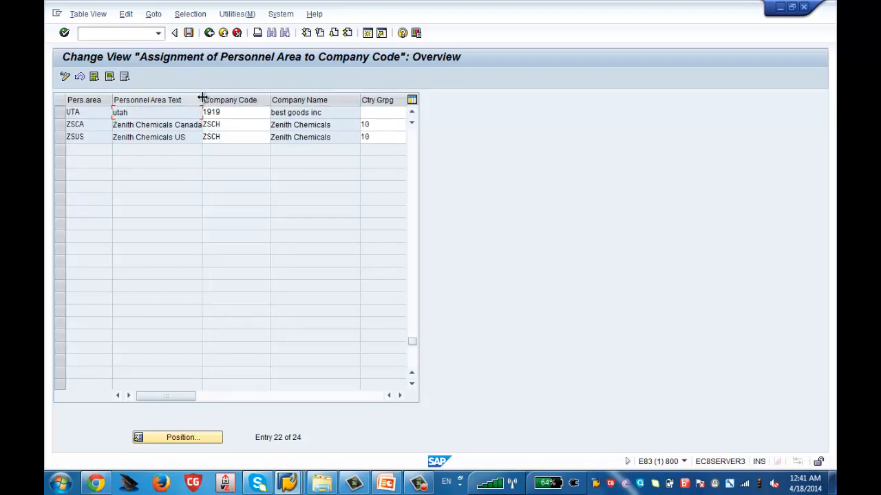
{"action": "left_click", "coordinate": [60, 129]}
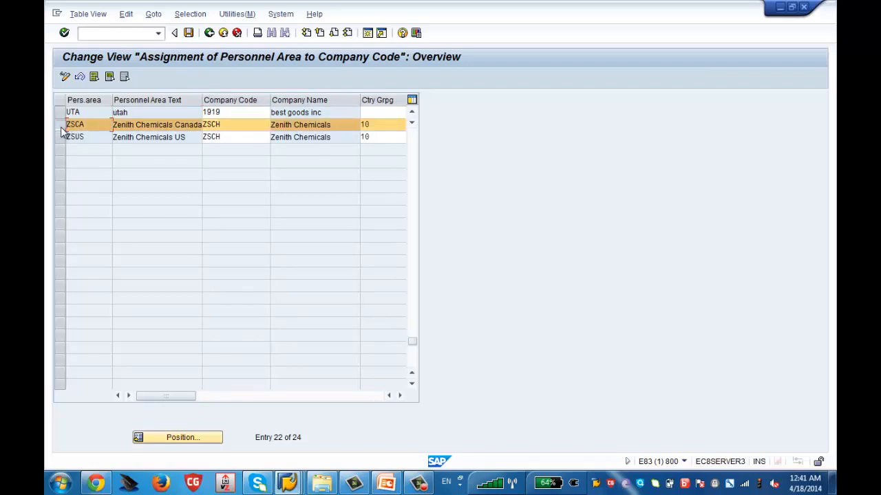
{"action": "left_click", "coordinate": [60, 140]}
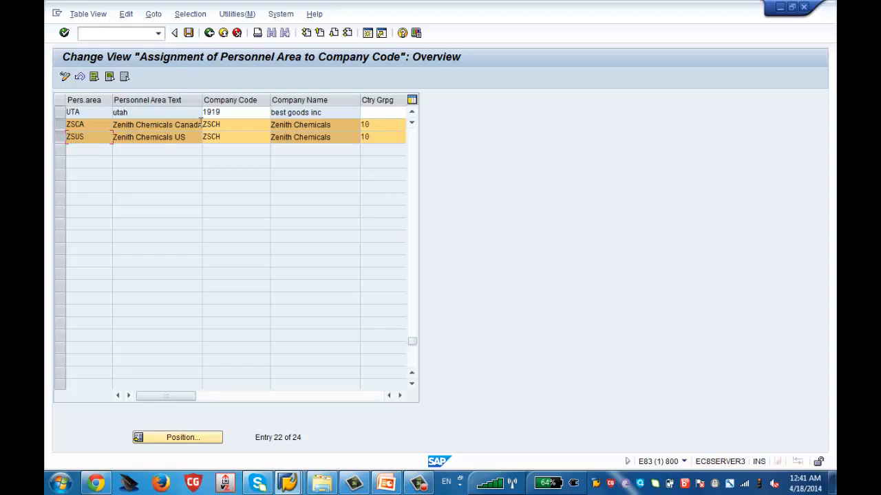
{"action": "left_click", "coordinate": [239, 124]}
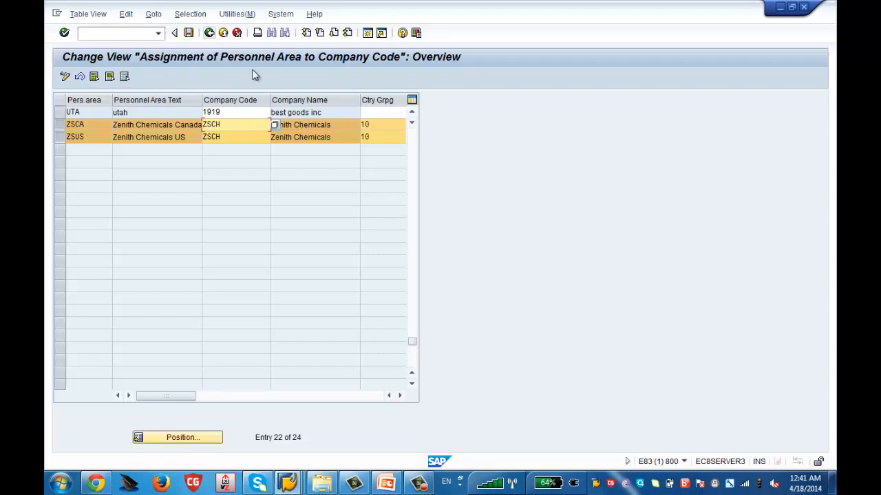
{"action": "left_click", "coordinate": [373, 125]}
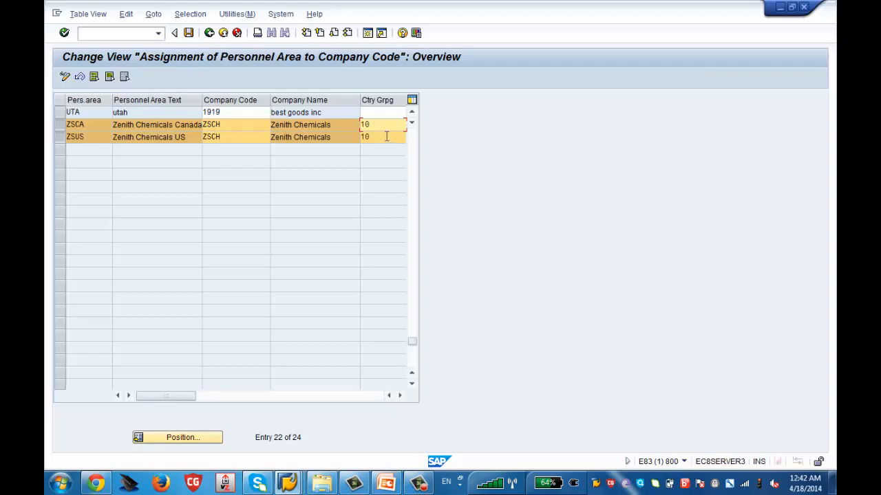
{"action": "left_click", "coordinate": [209, 33]}
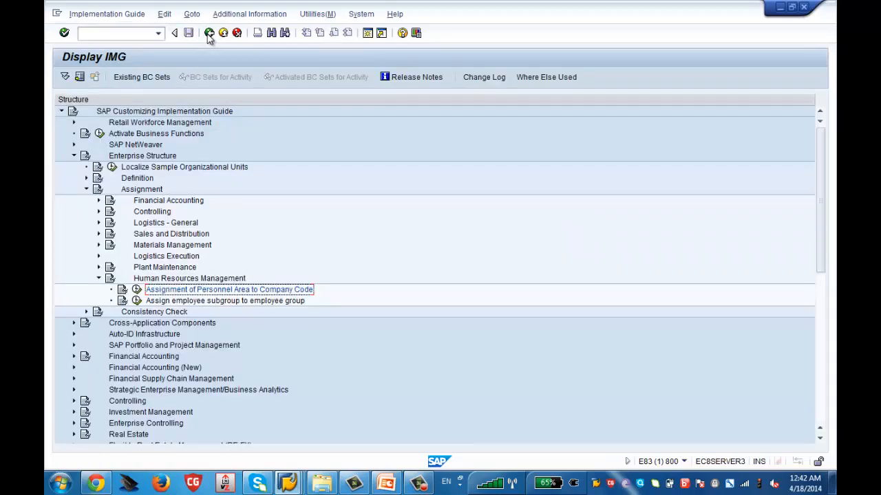